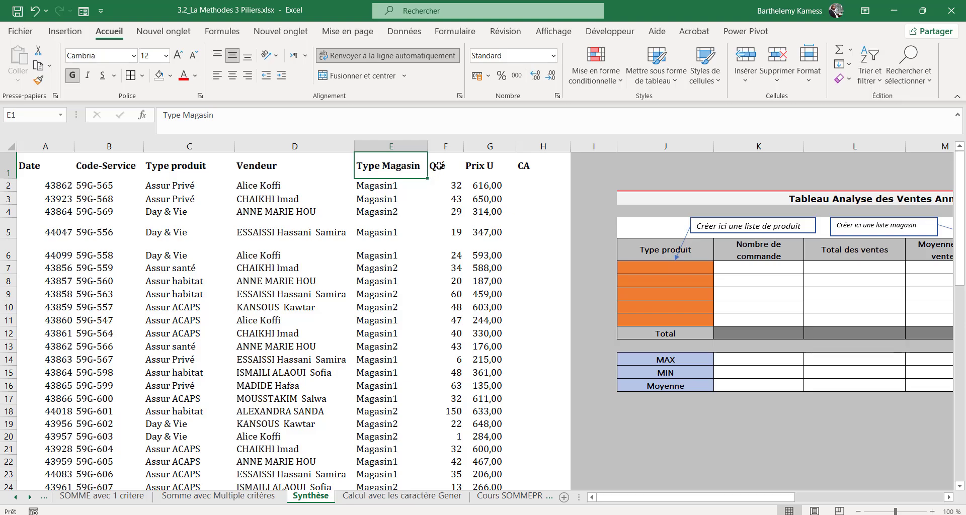
- Examine the quantity, unit price and CA columns of the sales data
{"action": "left_click", "coordinate": [439, 166]}
{"action": "left_click", "coordinate": [479, 168]}
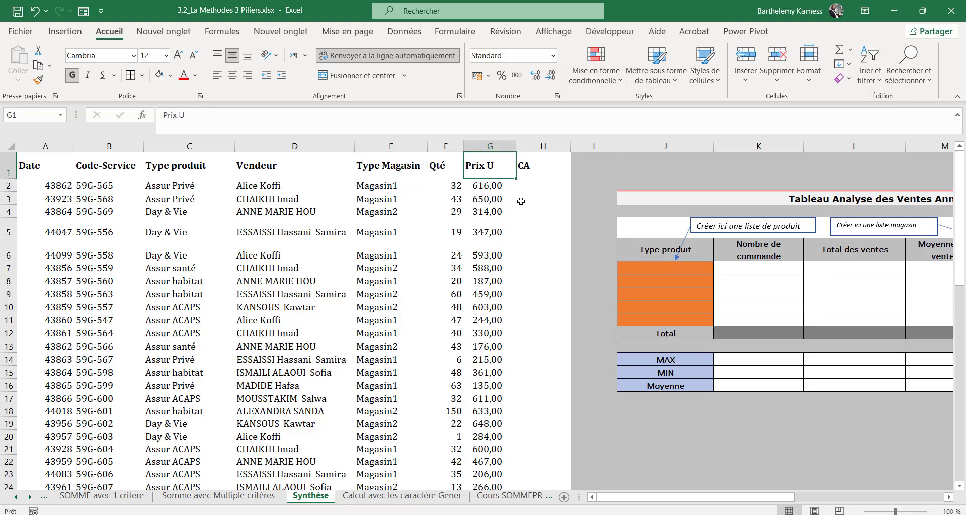
{"action": "left_click", "coordinate": [527, 168]}
{"action": "left_click", "coordinate": [525, 189]}
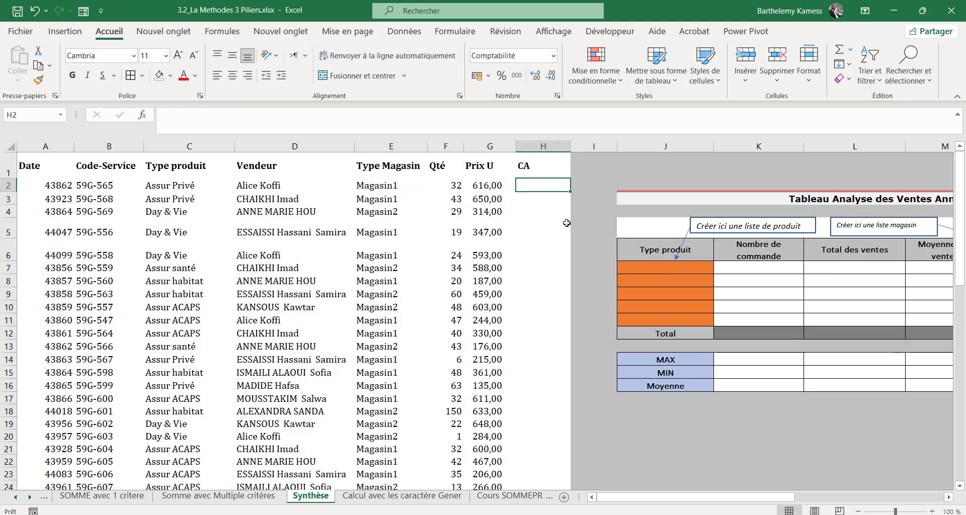
{"action": "left_click", "coordinate": [536, 228]}
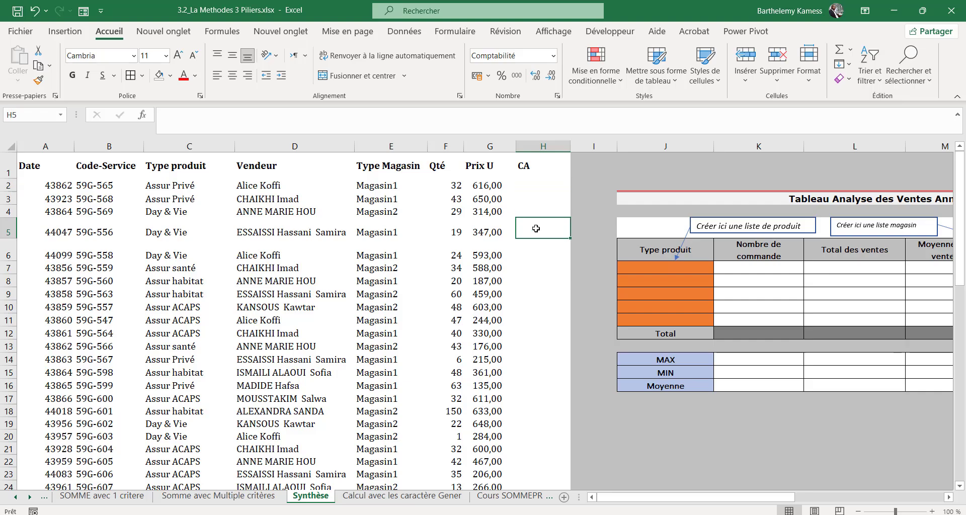
{"action": "left_click", "coordinate": [453, 186]}
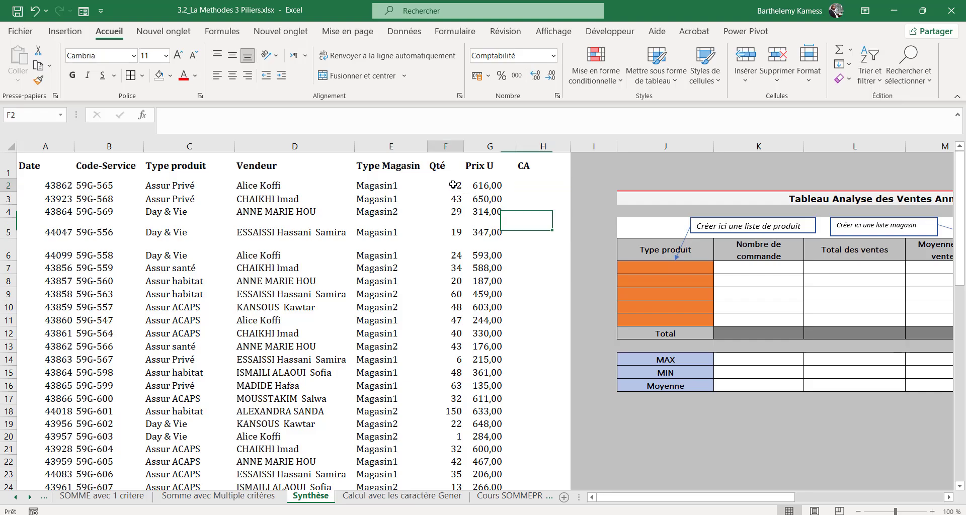
{"action": "left_click", "coordinate": [478, 191]}
- Calculate the first CA value in H2 by multiplying quantity by unit price with =F2*G2
{"action": "left_click", "coordinate": [530, 190]}
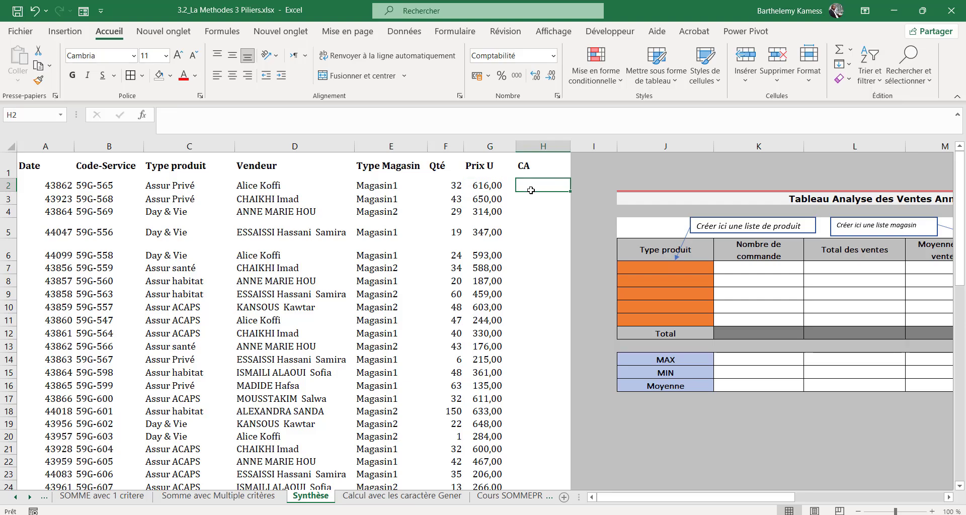
{"action": "type", "text": "="}
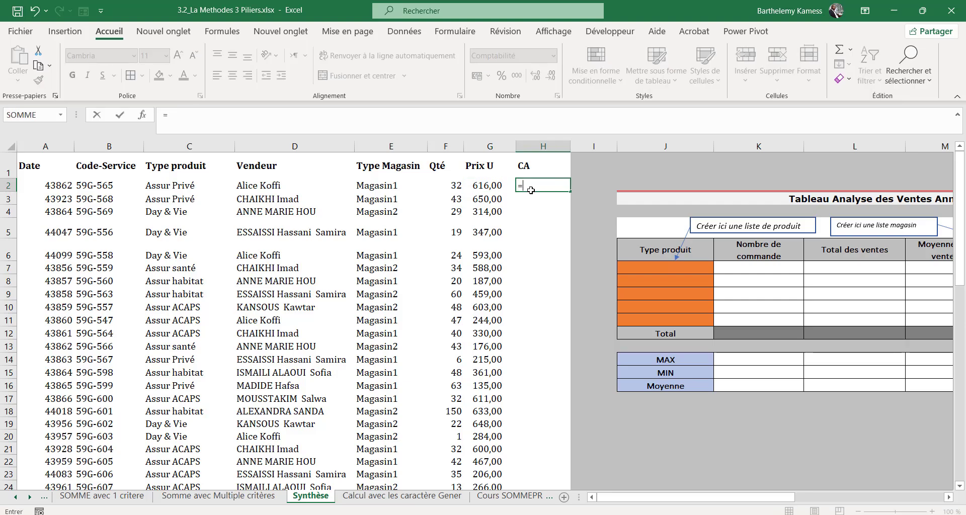
{"action": "left_click", "coordinate": [458, 185]}
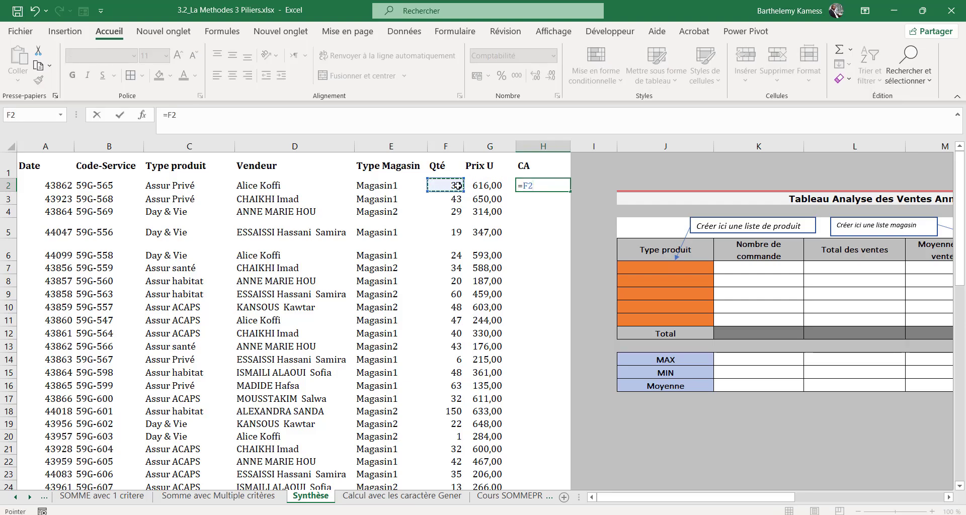
{"action": "type", "text": "*"}
{"action": "left_click", "coordinate": [487, 186]}
{"action": "key", "text": "Return"}
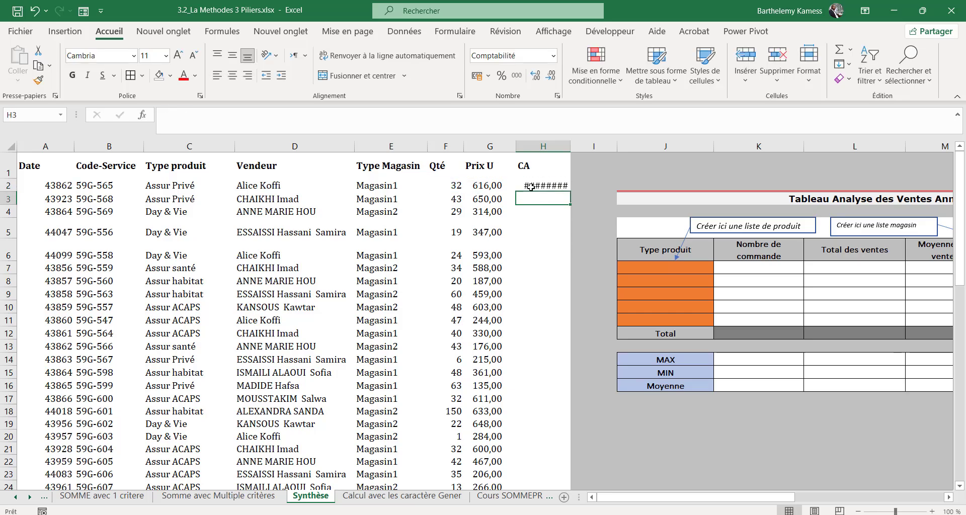
- Fill the CA formula from H2 down to the last data row and widen column H to fit the amounts
{"action": "left_click", "coordinate": [541, 189]}
{"action": "double_click", "coordinate": [571, 191]}
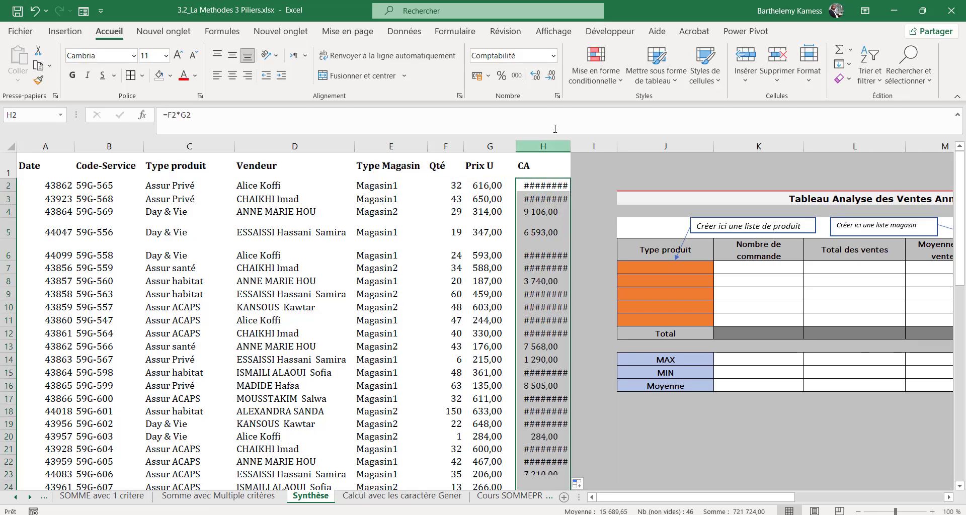
{"action": "left_click_drag", "start_coordinate": [571, 151], "coordinate": [587, 153]}
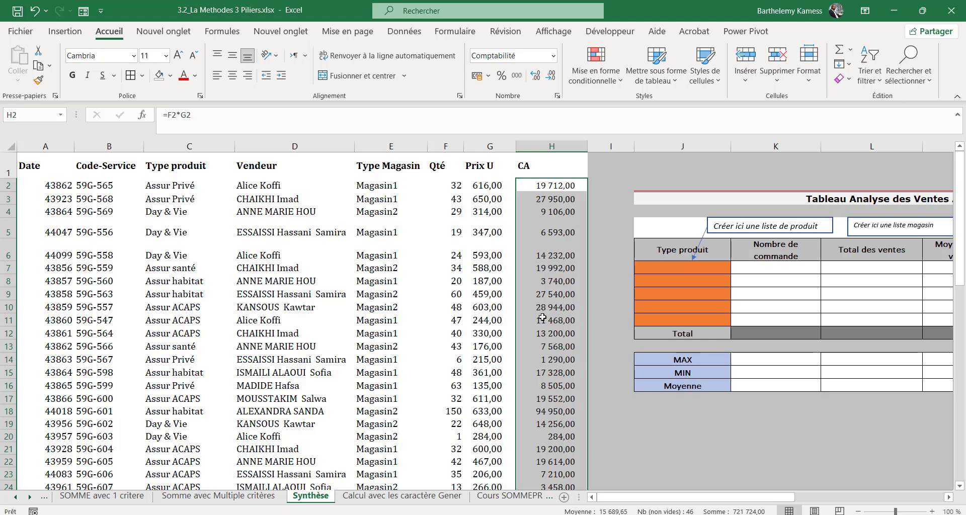
{"action": "scroll", "coordinate": [530, 316], "scroll_direction": "down", "scroll_amount": 9}
{"action": "scroll", "coordinate": [530, 315], "scroll_direction": "up", "scroll_amount": 9}
{"action": "left_click", "coordinate": [529, 315]}
- Format all Date column values from A2 down as short dates (Date courte) and widen column A to fit them
{"action": "left_click", "coordinate": [72, 186]}
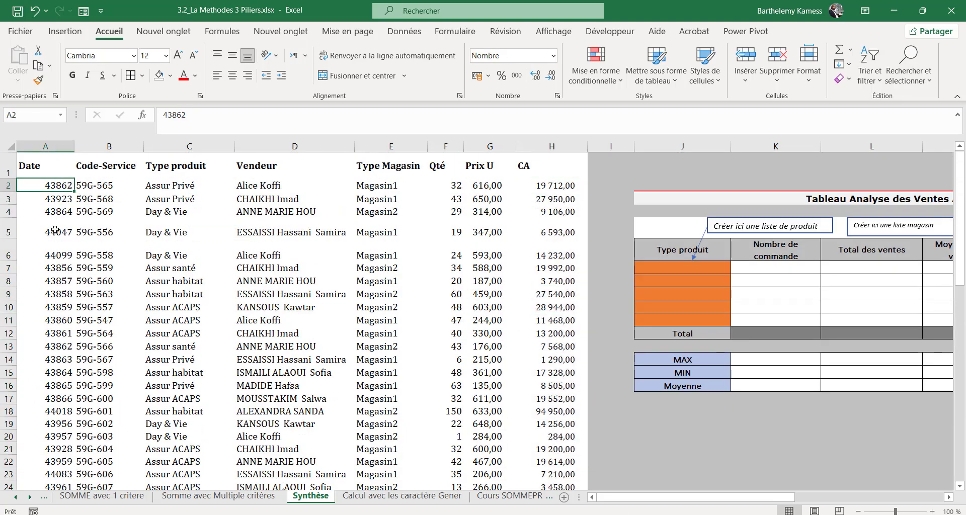
{"action": "left_click", "coordinate": [50, 255]}
{"action": "left_click", "coordinate": [54, 187]}
{"action": "key", "text": "ctrl+shift+Down"}
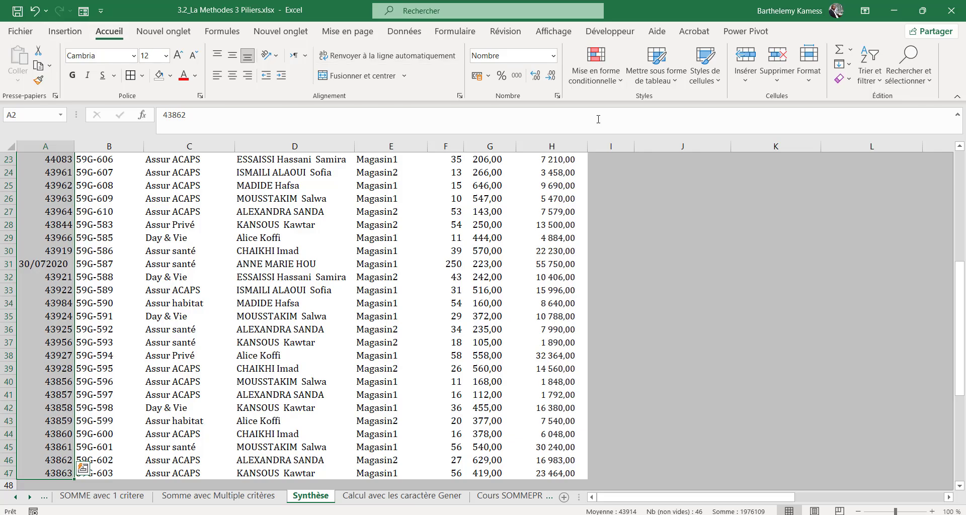
{"action": "left_click", "coordinate": [553, 55]}
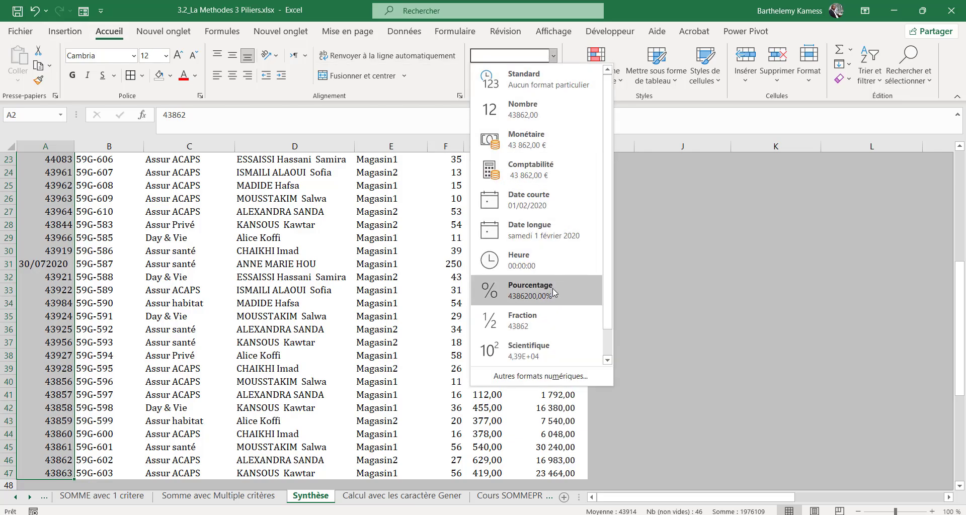
{"action": "left_click", "coordinate": [528, 200]}
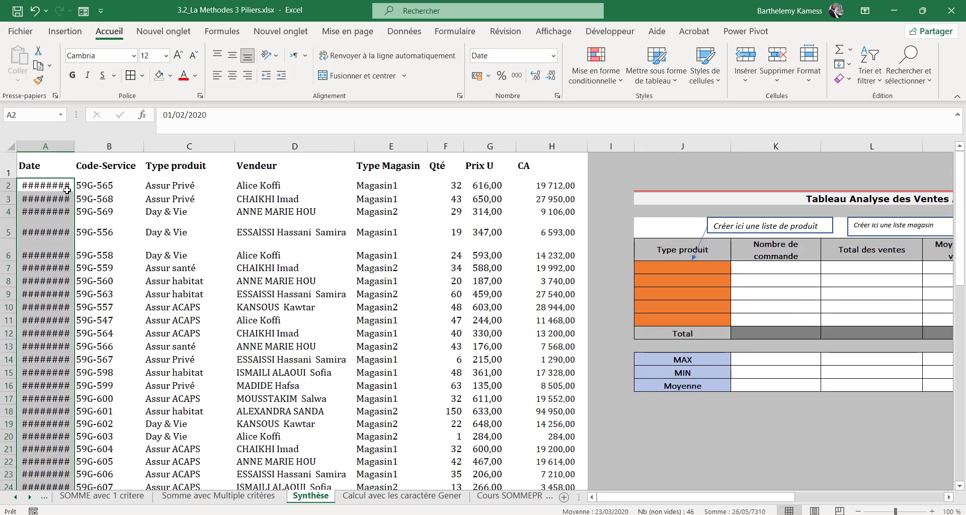
{"action": "left_click_drag", "start_coordinate": [74, 146], "coordinate": [89, 146]}
{"action": "left_click", "coordinate": [182, 277]}
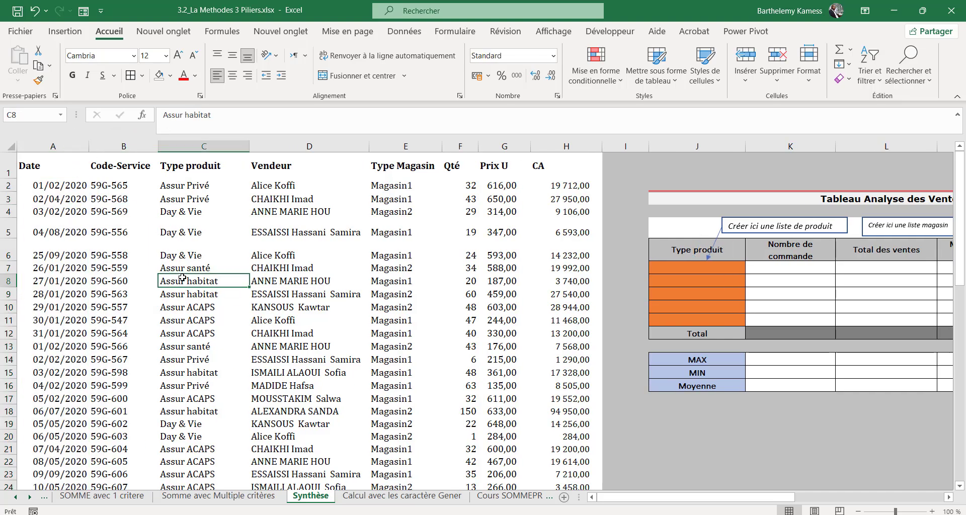
{"action": "key", "text": "ctrl+a"}
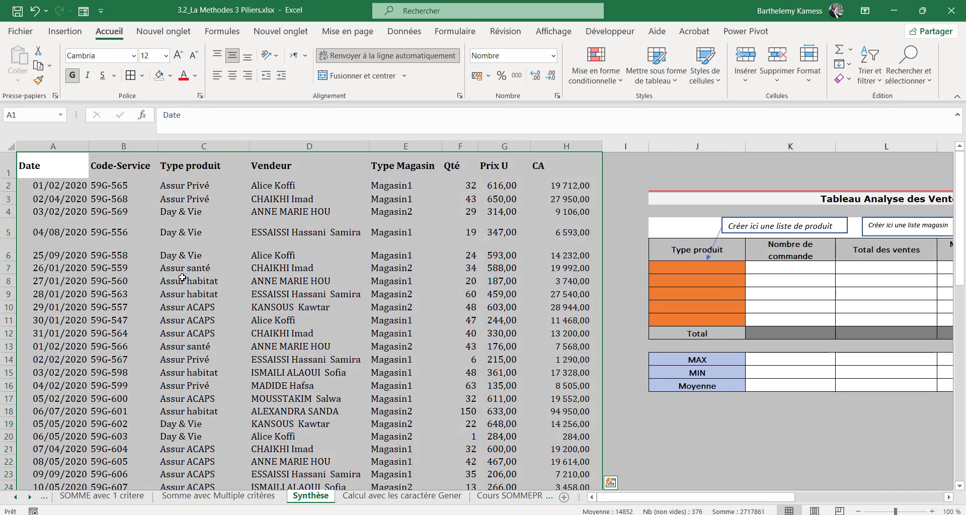
{"action": "left_click", "coordinate": [144, 248]}
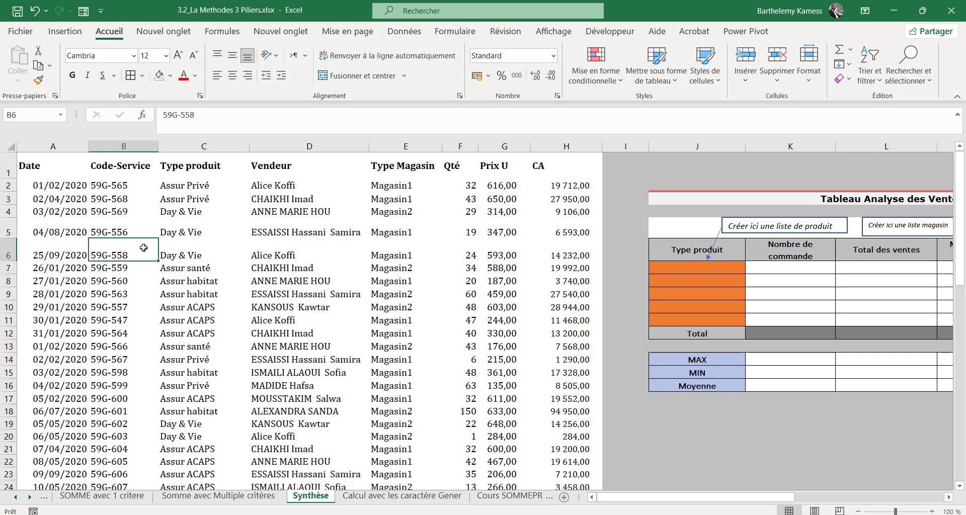
{"action": "key", "text": "ctrl+a"}
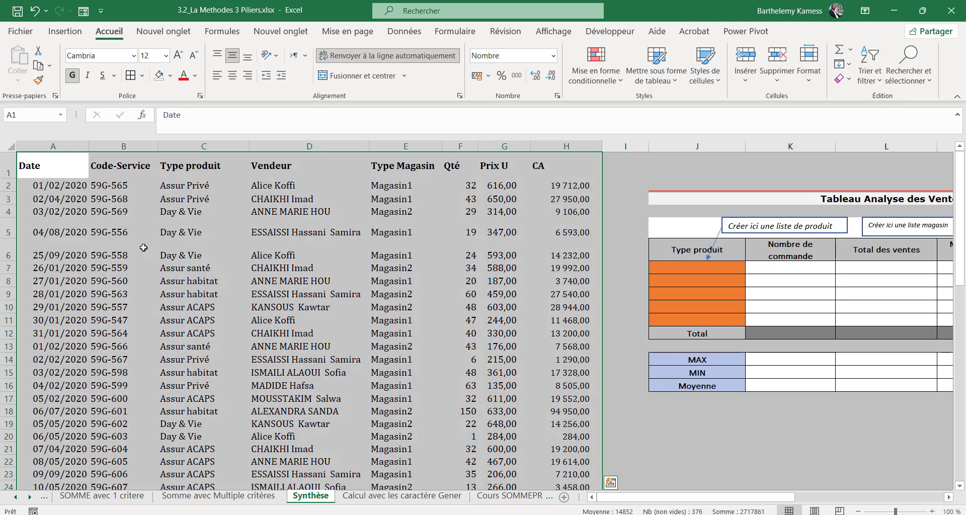
{"action": "left_click", "coordinate": [144, 247]}
{"action": "key", "text": "Right"}
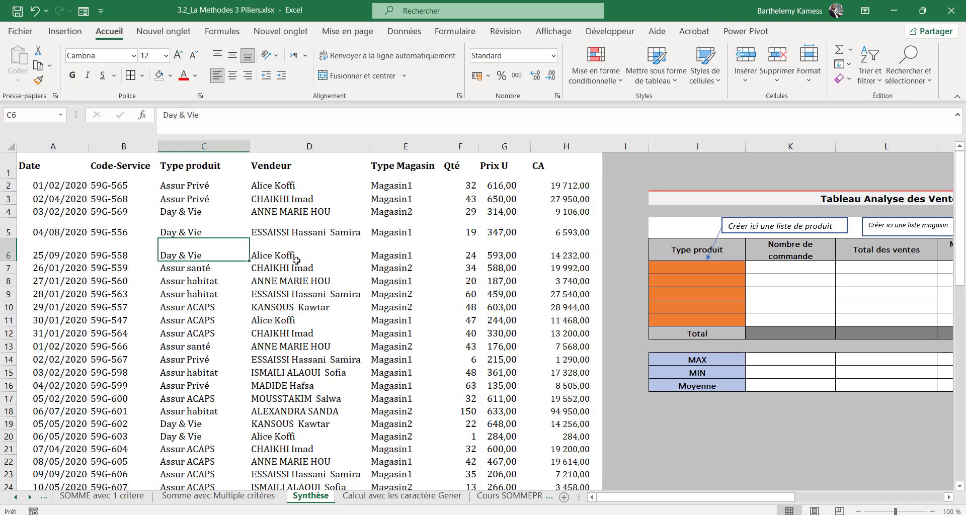
{"action": "key", "text": "Right"}
{"action": "left_click", "coordinate": [184, 213]}
- Apply borders to every cell of the whole sales data table, including the header row
{"action": "left_click", "coordinate": [192, 255]}
{"action": "key", "text": "ctrl+a"}
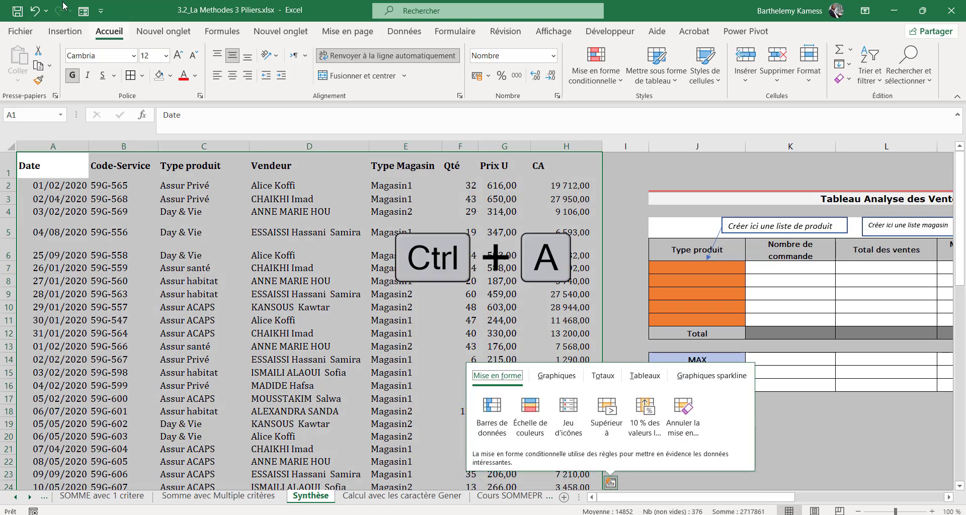
{"action": "key", "text": "Escape"}
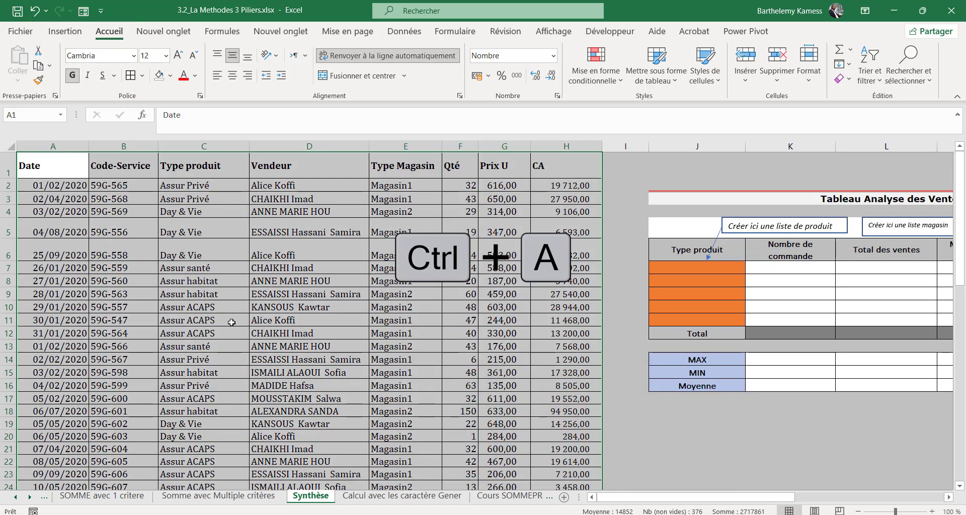
- Correct the malformed date in A31 to 30/07/2020
{"action": "scroll", "coordinate": [232, 323], "scroll_direction": "down", "scroll_amount": 14}
{"action": "scroll", "coordinate": [231, 322], "scroll_direction": "up", "scroll_amount": 8}
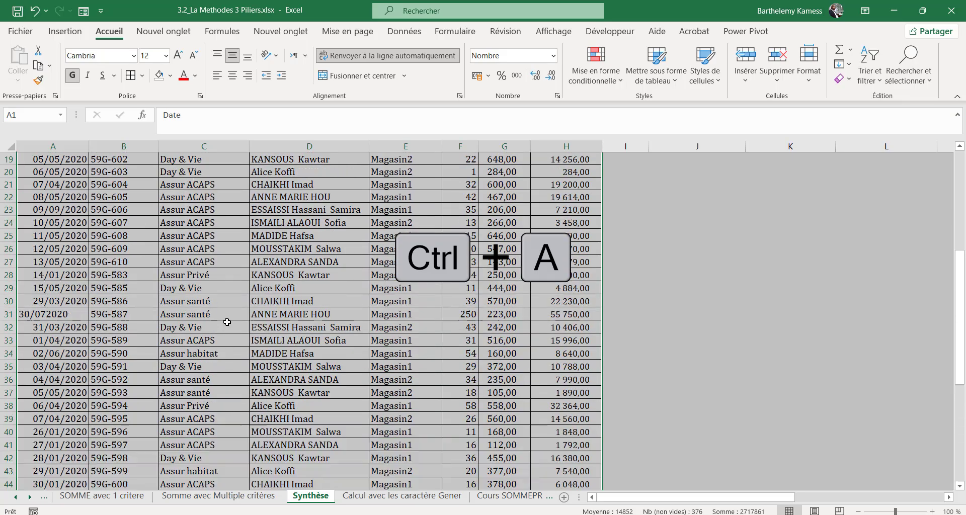
{"action": "left_click", "coordinate": [28, 313]}
{"action": "double_click", "coordinate": [47, 313]}
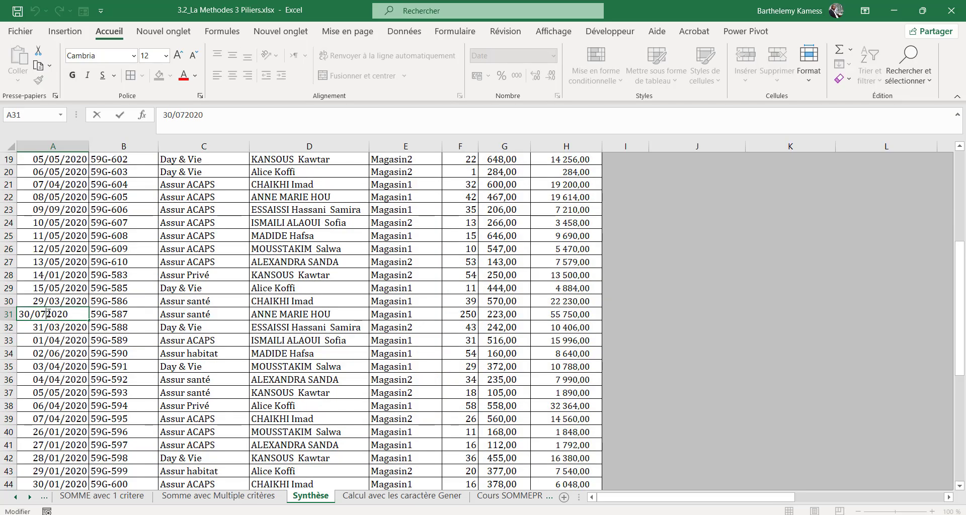
{"action": "type", "text": "/"}
{"action": "key", "text": "Return"}
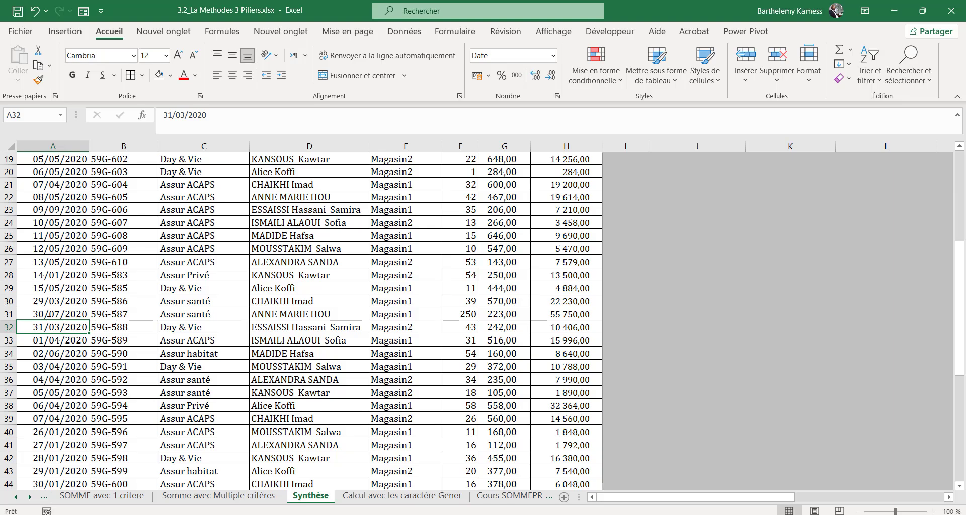
- Fill the header row A1:H1 of the sales data with a light orange theme colour
{"action": "scroll", "coordinate": [60, 328], "scroll_direction": "up", "scroll_amount": 6}
{"action": "scroll", "coordinate": [59, 328], "scroll_direction": "up", "scroll_amount": 1}
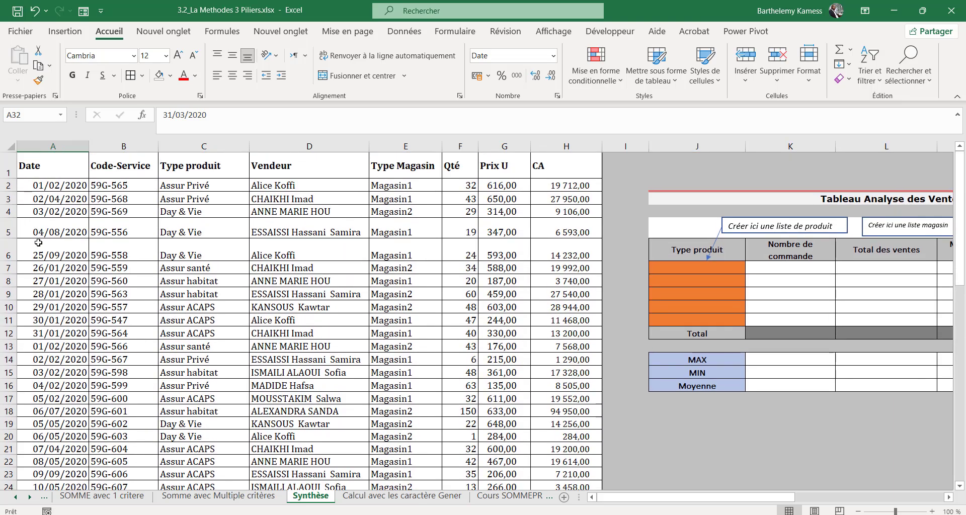
{"action": "left_click_drag", "start_coordinate": [54, 173], "coordinate": [574, 173]}
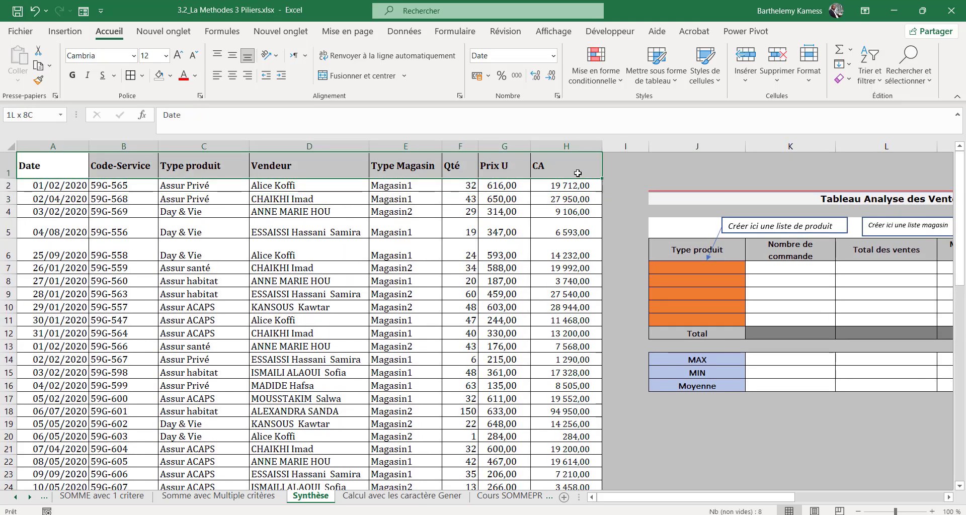
{"action": "left_click", "coordinate": [170, 75]}
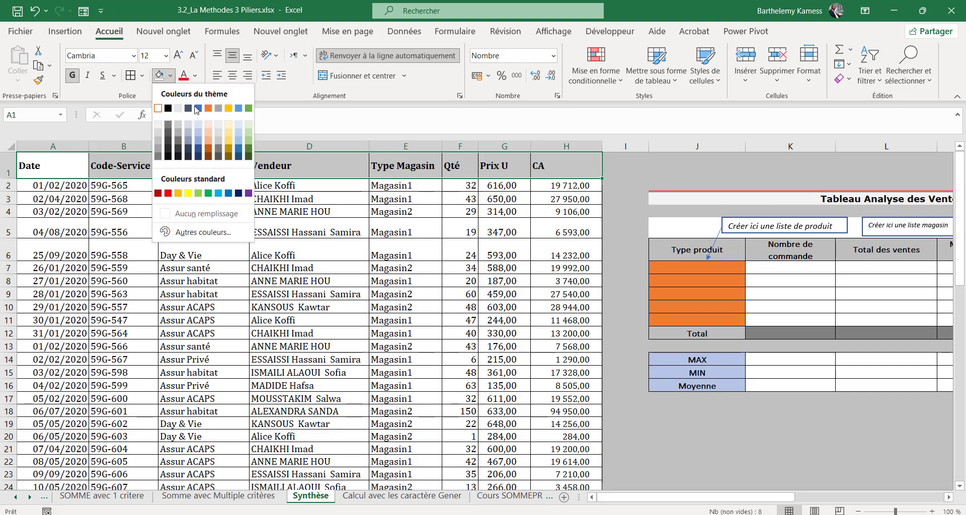
{"action": "left_click", "coordinate": [208, 125]}
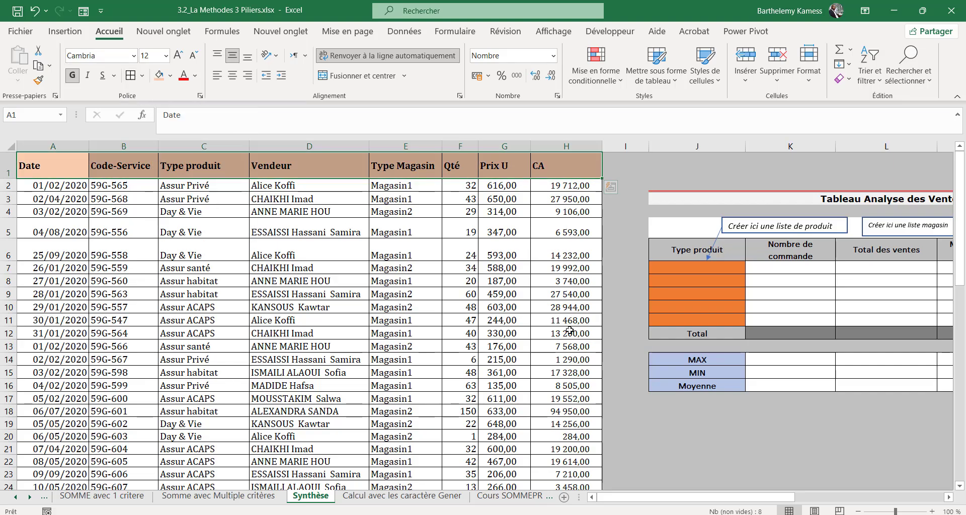
{"action": "left_click", "coordinate": [535, 294]}
- Examine the column headings of the 2020 sales analysis table, from product type through store revenue to the >=15000 and <8500 sales counts
{"action": "left_click_drag", "start_coordinate": [753, 501], "coordinate": [827, 508]}
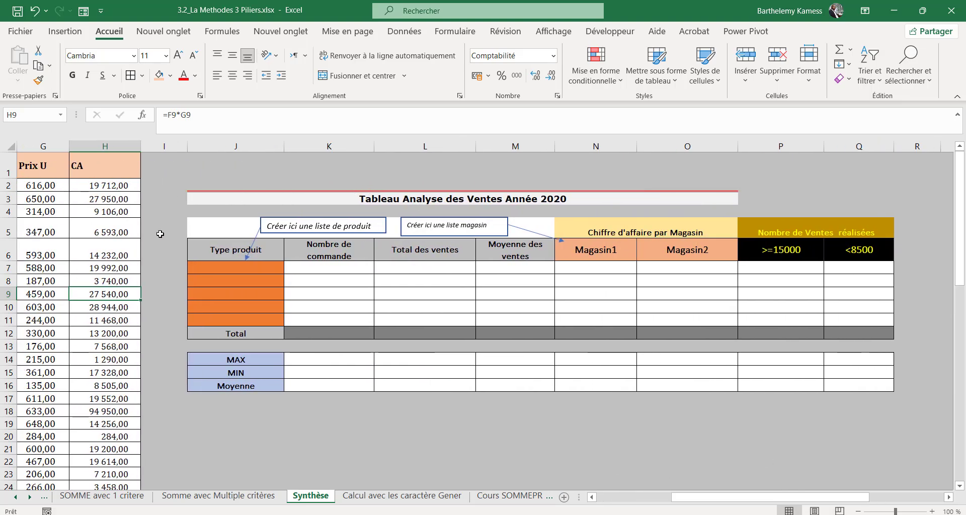
{"action": "left_click", "coordinate": [247, 259]}
{"action": "left_click", "coordinate": [247, 267]}
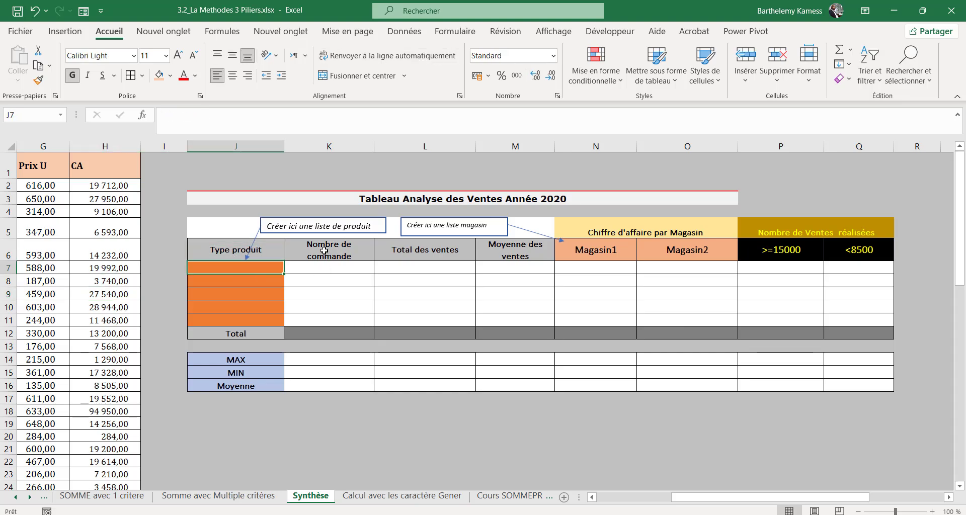
{"action": "left_click", "coordinate": [325, 250]}
{"action": "left_click", "coordinate": [383, 251]}
{"action": "left_click", "coordinate": [533, 251]}
{"action": "left_click", "coordinate": [612, 254]}
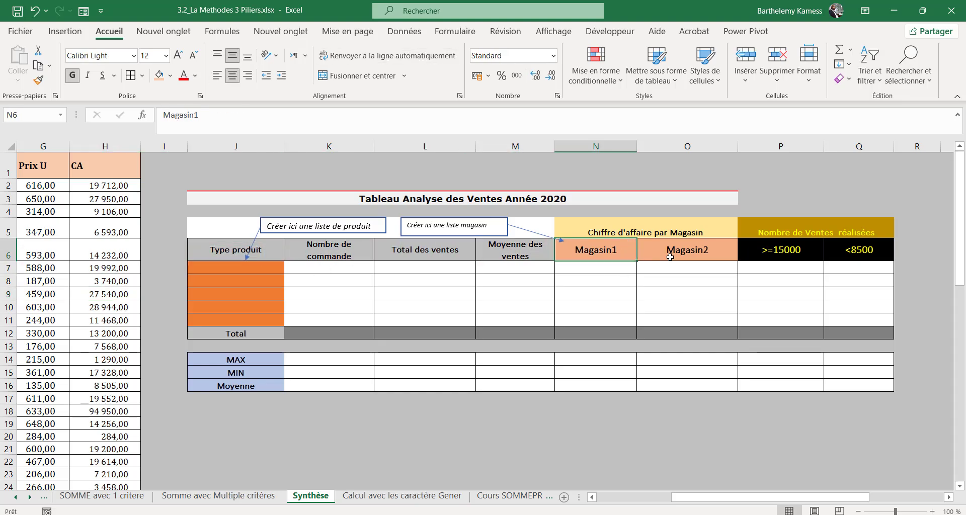
{"action": "left_click", "coordinate": [670, 258]}
{"action": "left_click", "coordinate": [754, 263]}
{"action": "left_click", "coordinate": [862, 260]}
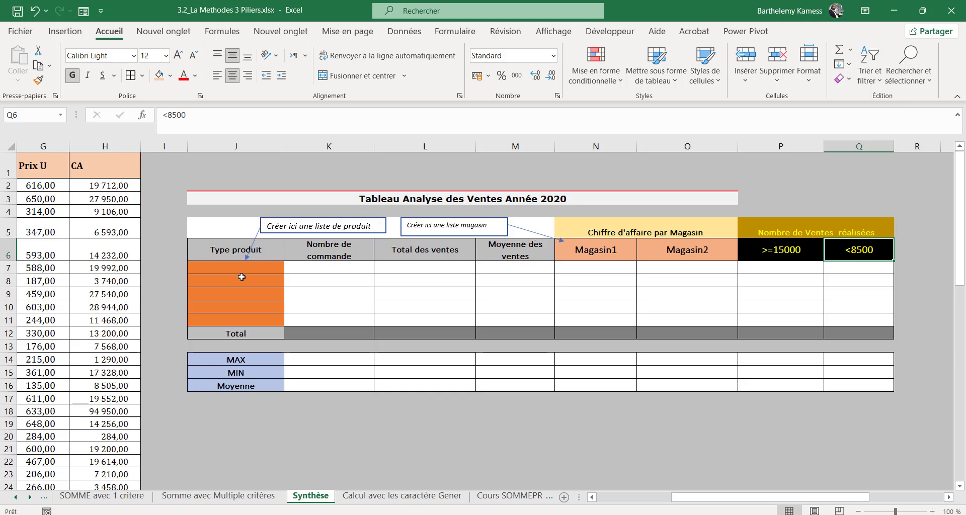
{"action": "left_click", "coordinate": [246, 267]}
{"action": "left_click", "coordinate": [317, 250]}
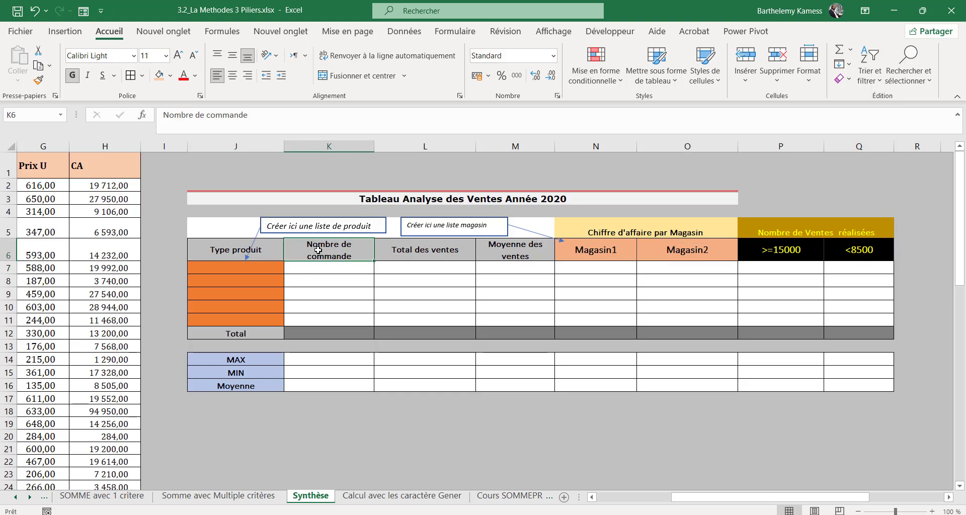
{"action": "left_click", "coordinate": [443, 253]}
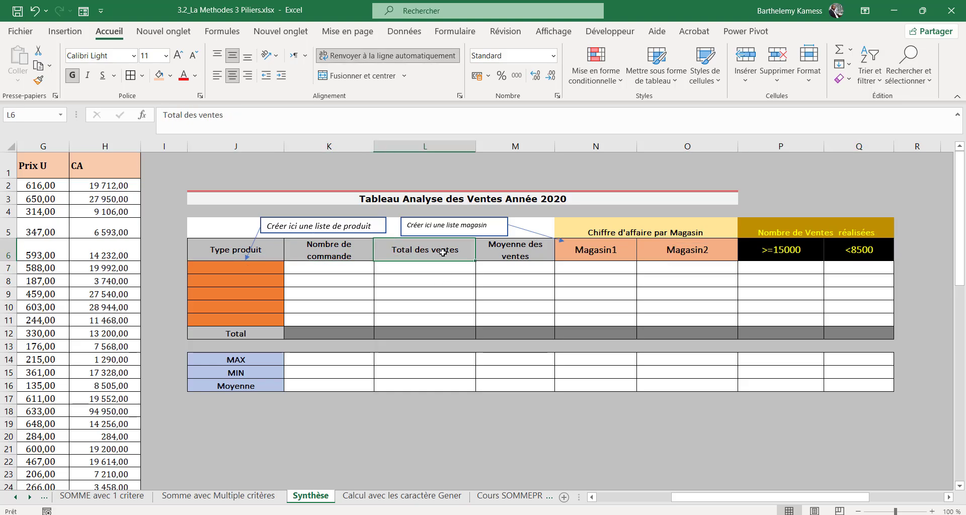
{"action": "left_click", "coordinate": [508, 257]}
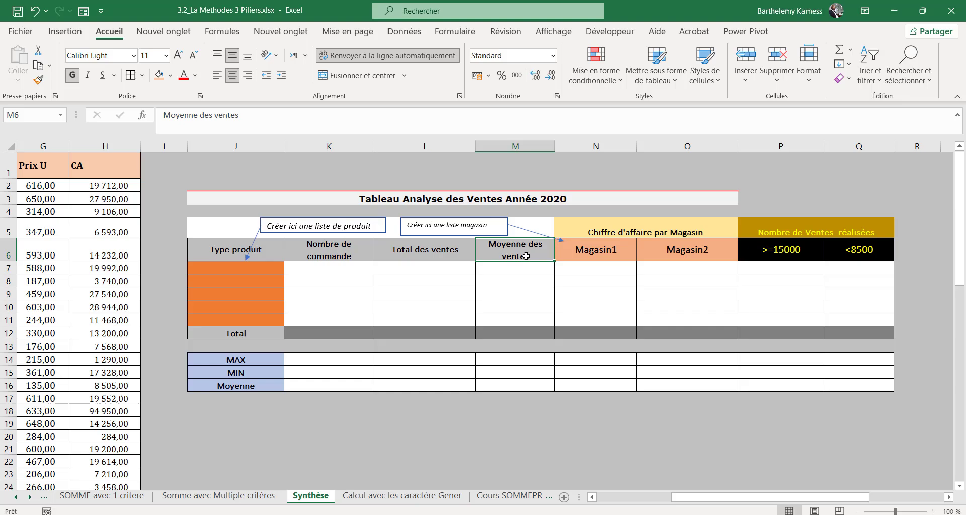
- Compare the analysis table's store and sales-count headings with the column headings of the source sales data
{"action": "left_click", "coordinate": [625, 257]}
{"action": "left_click", "coordinate": [687, 254]}
{"action": "left_click", "coordinate": [755, 267]}
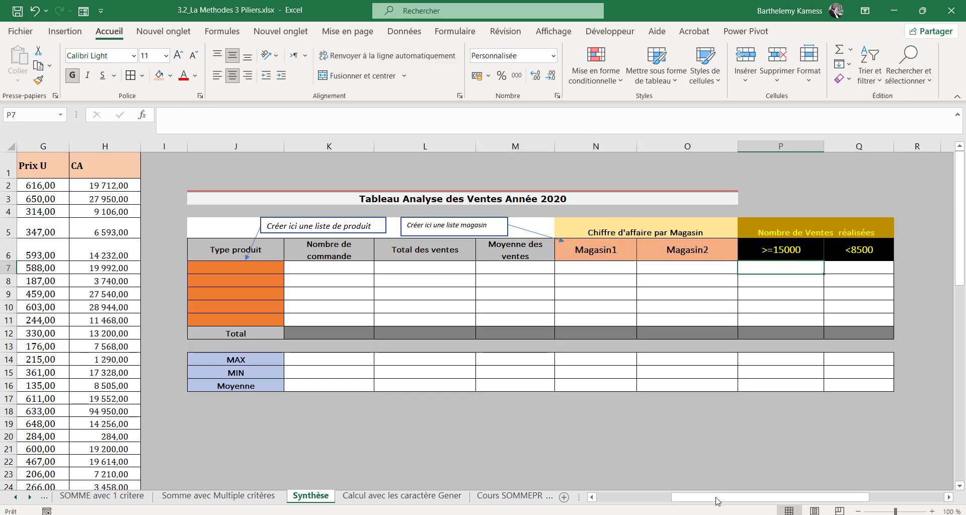
{"action": "left_click_drag", "start_coordinate": [718, 501], "coordinate": [645, 501]}
{"action": "left_click", "coordinate": [397, 165]}
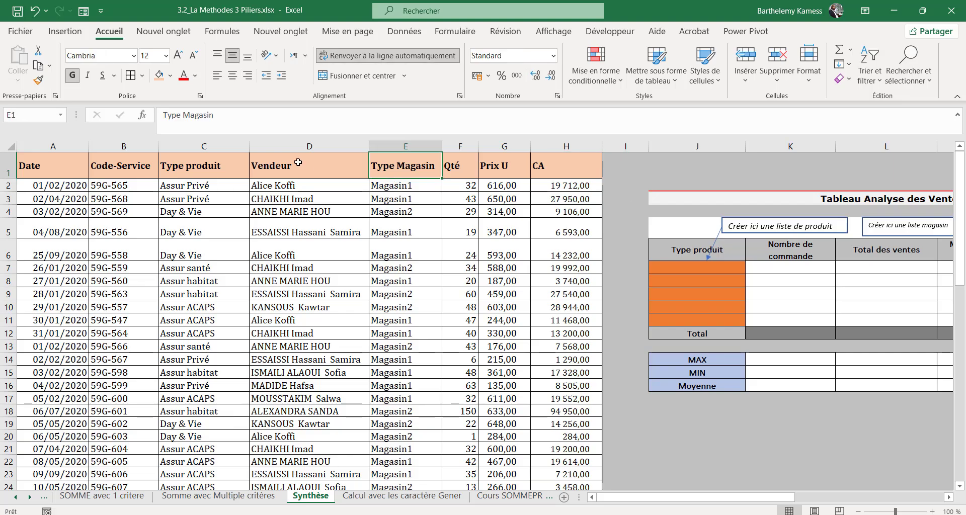
{"action": "left_click", "coordinate": [221, 166]}
{"action": "left_click_drag", "start_coordinate": [680, 500], "coordinate": [780, 501]}
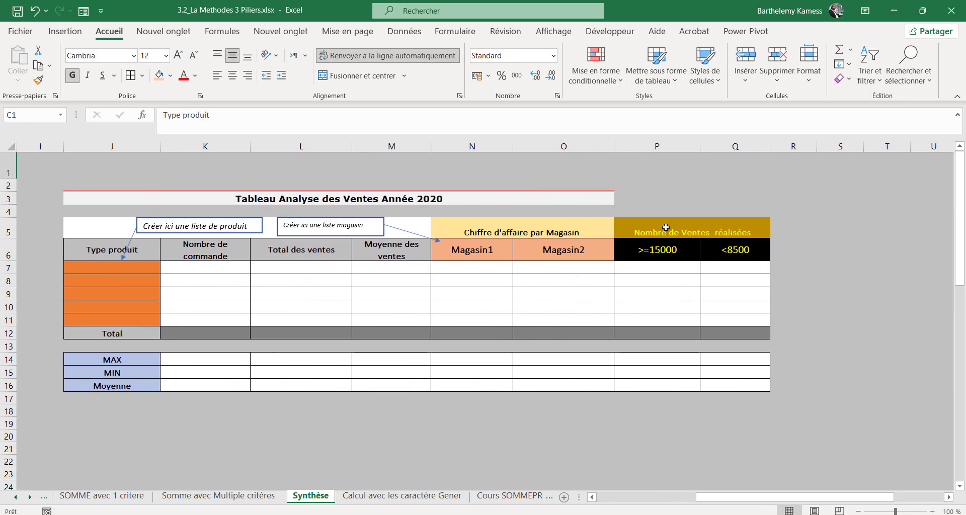
- Remove the extra space from the P5 heading so it reads "Nombre de Ventes réalisées"
{"action": "left_click", "coordinate": [702, 234]}
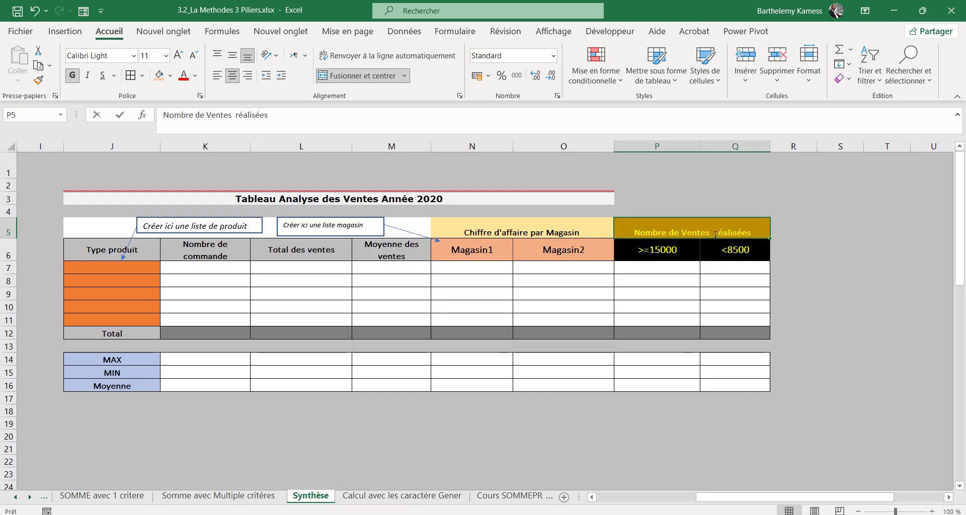
{"action": "double_click", "coordinate": [716, 234]}
{"action": "key", "text": "BackSpace"}
{"action": "key", "text": "BackSpace"}
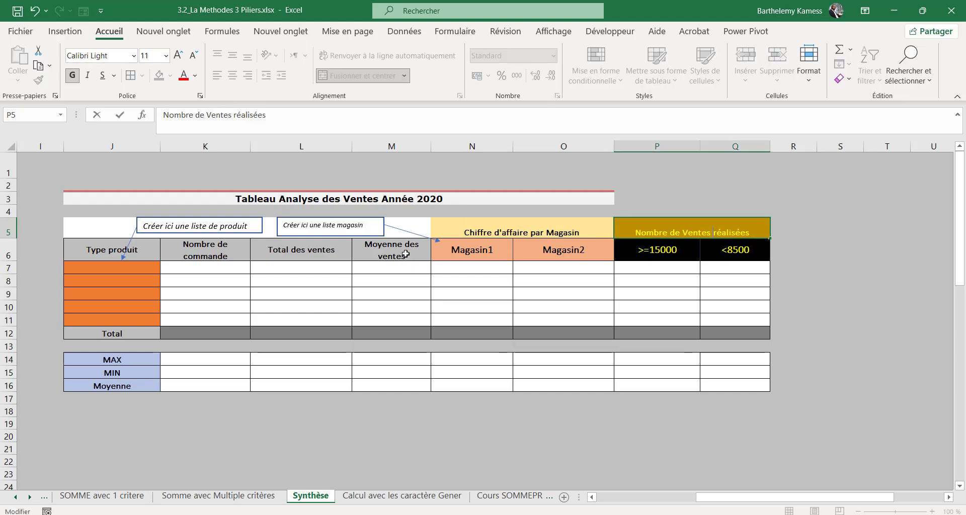
{"action": "left_click", "coordinate": [293, 232]}
- Copy the Type produit column of the sales data, header included, and paste it as values at A1 of a new sheet
{"action": "left_click_drag", "start_coordinate": [688, 498], "coordinate": [626, 498]}
{"action": "left_click_drag", "start_coordinate": [457, 271], "coordinate": [458, 308]}
{"action": "left_click", "coordinate": [179, 188]}
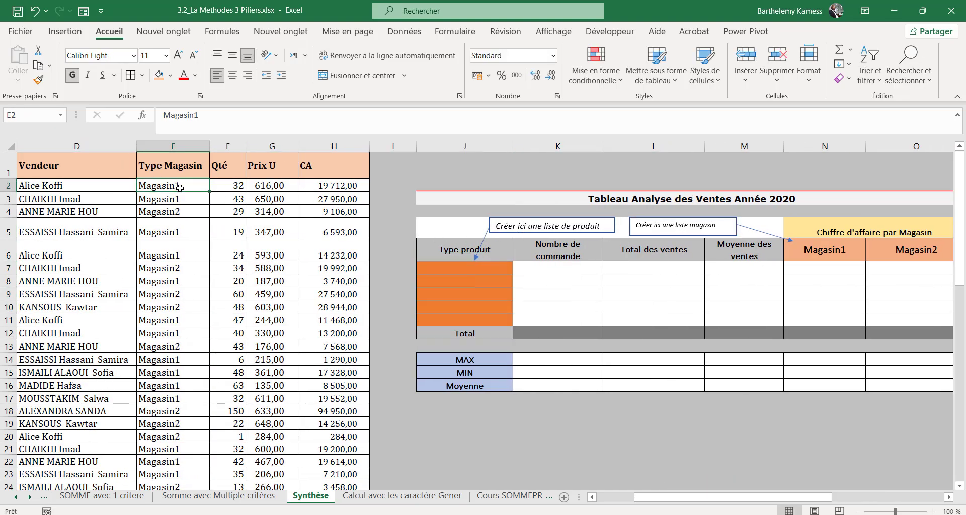
{"action": "left_click", "coordinate": [95, 181]}
{"action": "key", "text": "Left"}
{"action": "key", "text": "Left"}
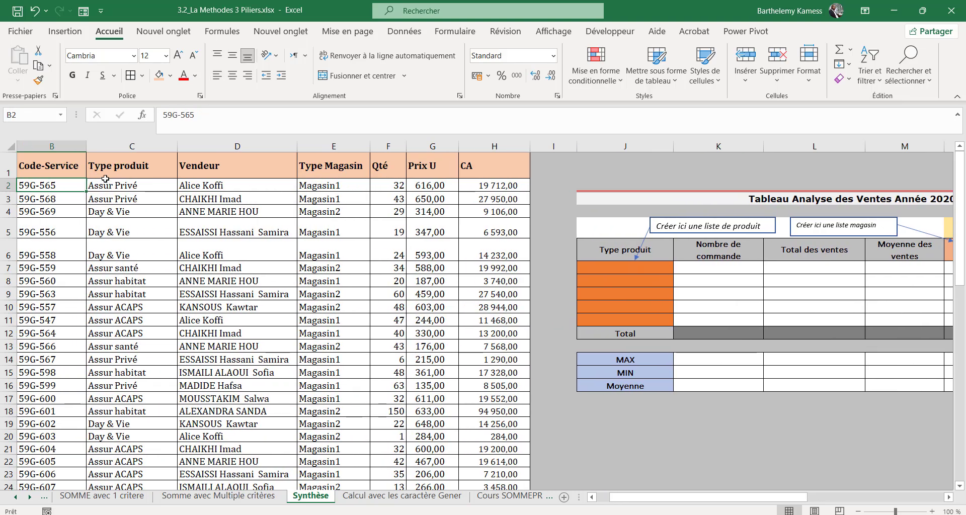
{"action": "left_click_drag", "start_coordinate": [126, 165], "coordinate": [134, 469]}
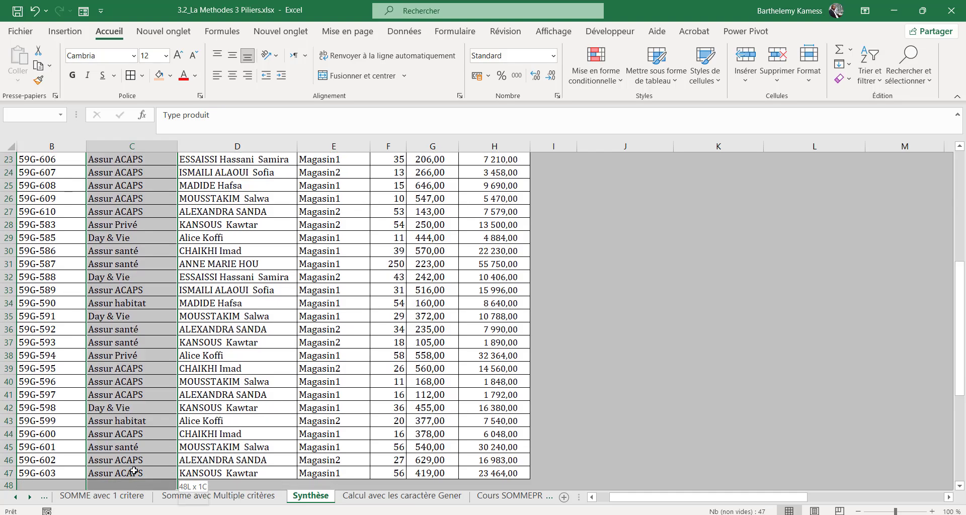
{"action": "key", "text": "ctrl+c"}
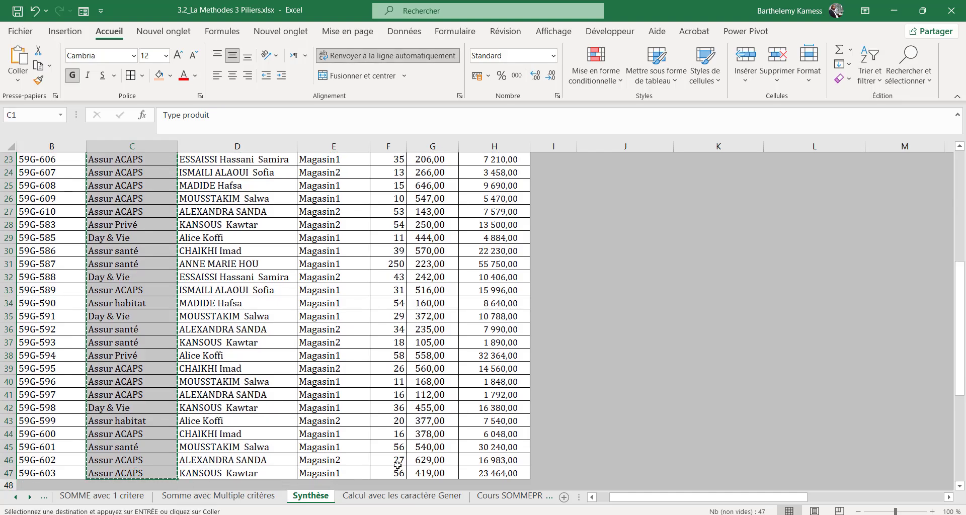
{"action": "left_click", "coordinate": [564, 498]}
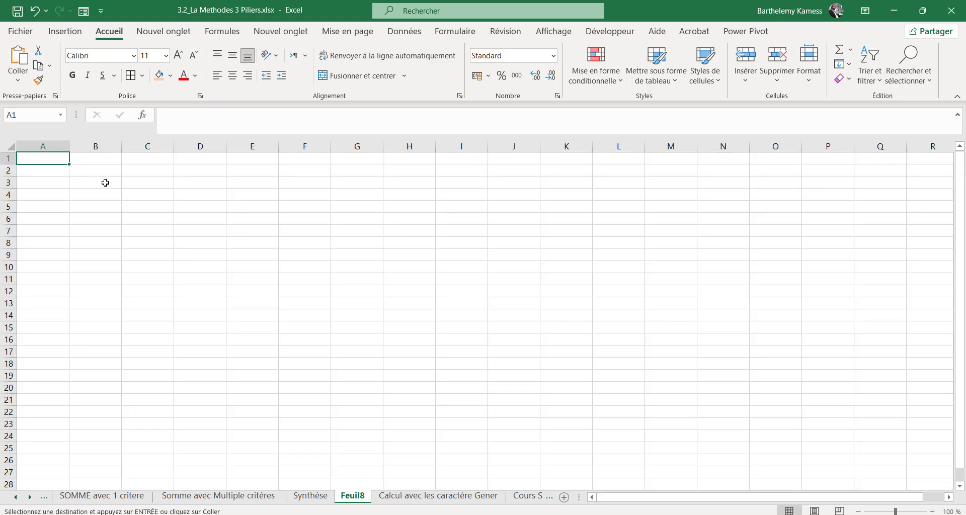
{"action": "right_click", "coordinate": [46, 159]}
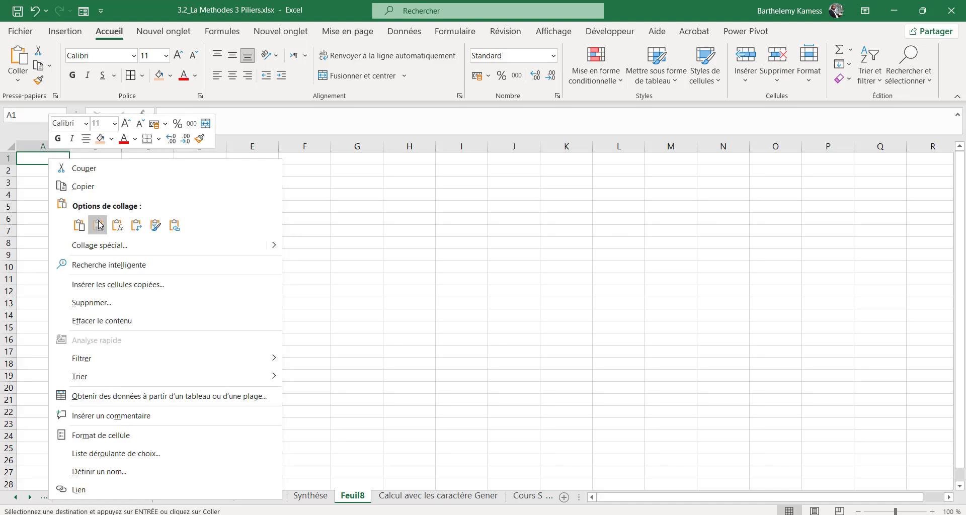
{"action": "left_click", "coordinate": [99, 225]}
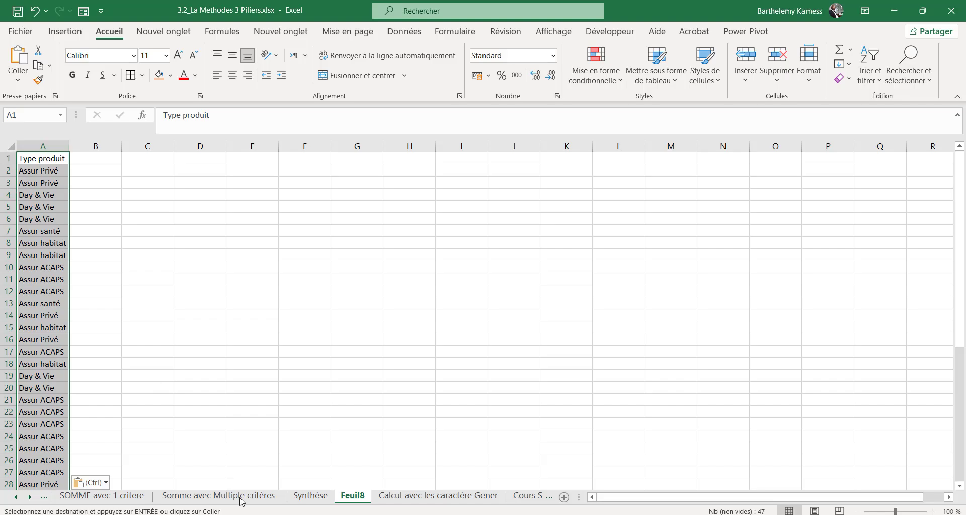
- Remove the duplicates from the pasted Type produit column on the new sheet, treating the first row as a header
{"action": "left_click", "coordinate": [304, 497]}
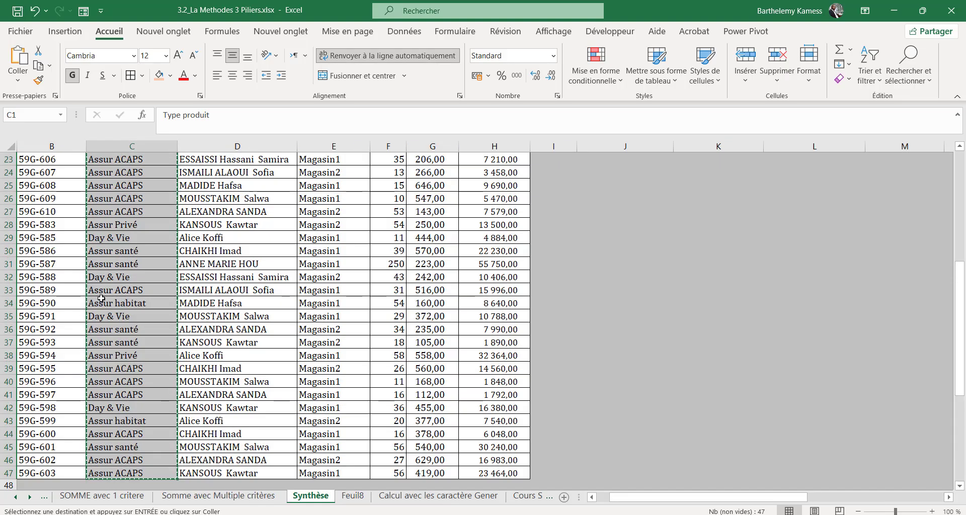
{"action": "scroll", "coordinate": [101, 298], "scroll_direction": "up", "scroll_amount": 4}
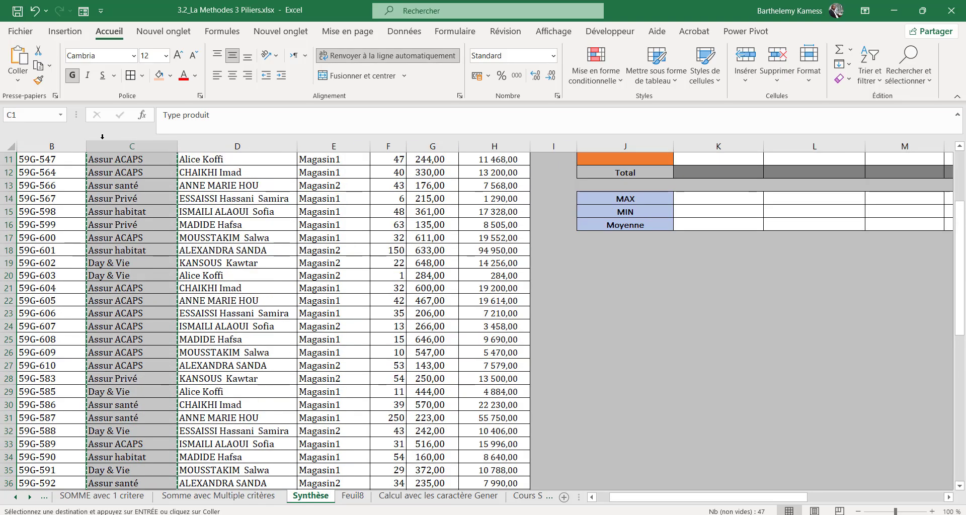
{"action": "left_click", "coordinate": [354, 496]}
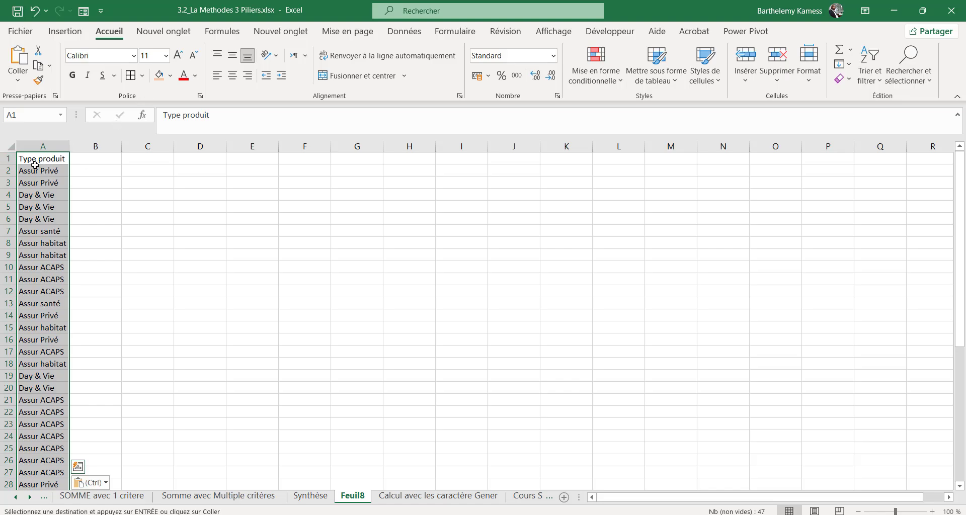
{"action": "left_click", "coordinate": [397, 35]}
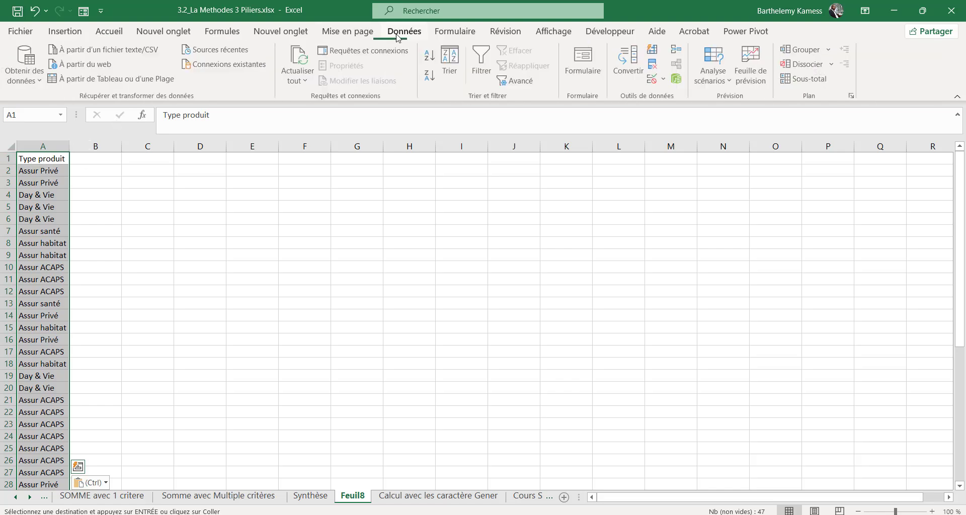
{"action": "left_click", "coordinate": [654, 65]}
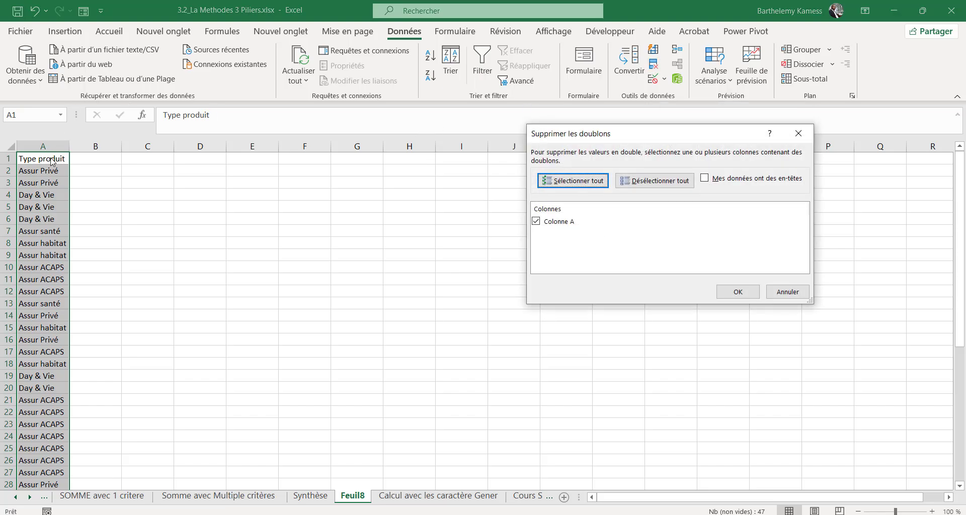
{"action": "left_click", "coordinate": [705, 178]}
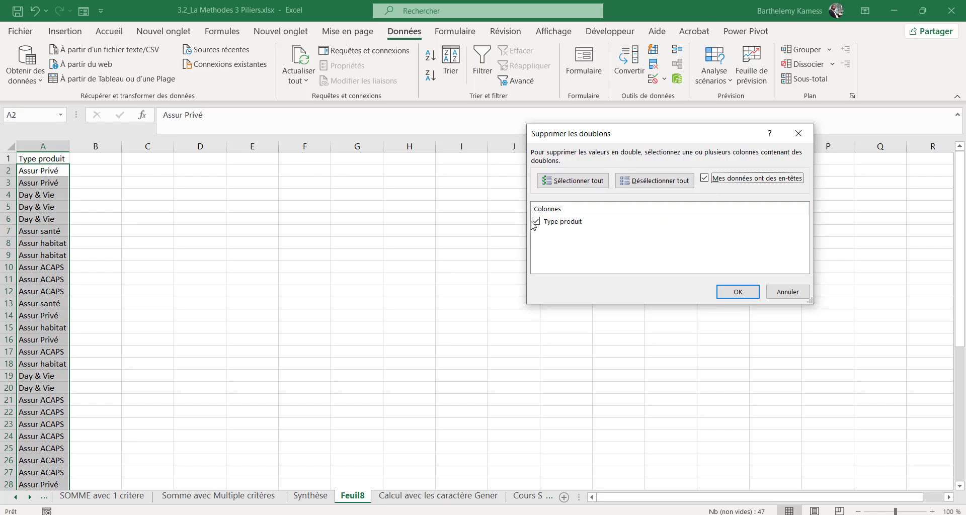
{"action": "left_click", "coordinate": [740, 293]}
{"action": "left_click", "coordinate": [490, 300]}
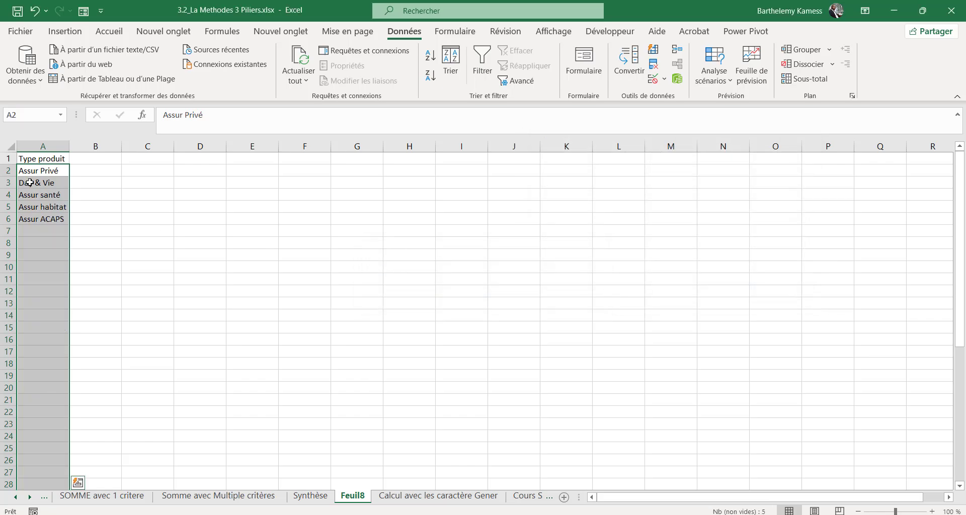
- Rename the new sheet holding the product types as Liste
{"action": "left_click_drag", "start_coordinate": [31, 171], "coordinate": [43, 207]}
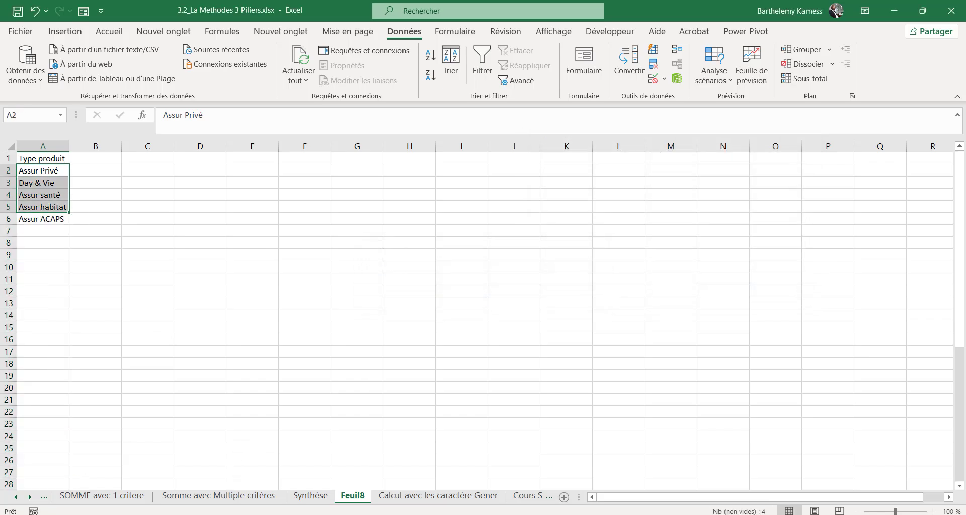
{"action": "double_click", "coordinate": [357, 497]}
{"action": "type", "text": "Liste"}
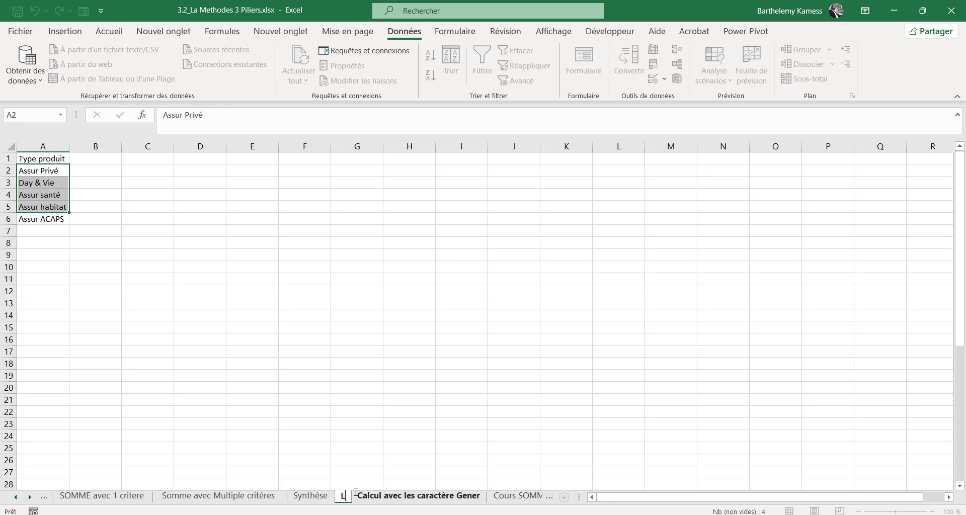
- Copy the Type Magasin column from the Synthèse sheet and paste it as values at C1 of the Liste sheet
{"action": "left_click", "coordinate": [310, 496]}
{"action": "scroll", "coordinate": [826, 302], "scroll_direction": "up", "scroll_amount": 3}
{"action": "mouse_move", "coordinate": [805, 497]}
{"action": "left_mouse_down"}
{"action": "mouse_move", "coordinate": [858, 507]}
{"action": "mouse_move", "coordinate": [793, 503]}
{"action": "left_mouse_up"}
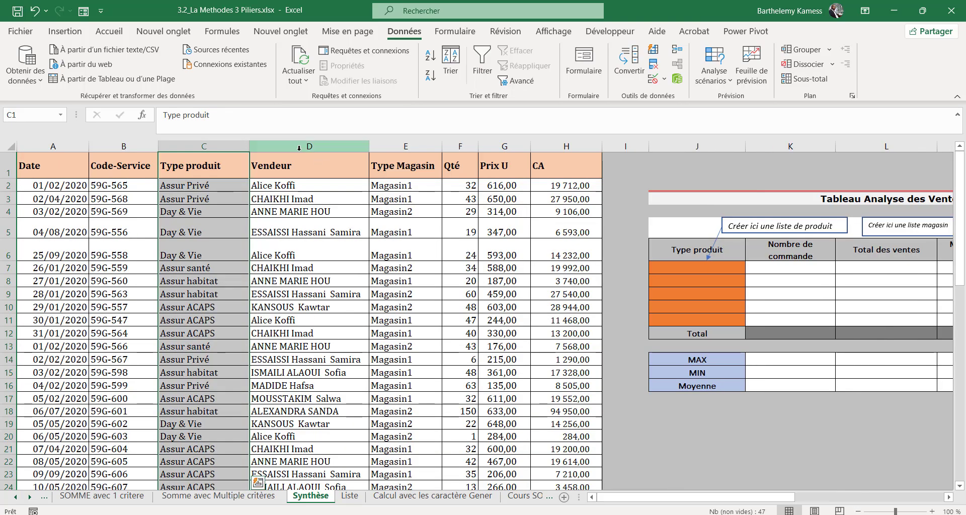
{"action": "left_click", "coordinate": [399, 146]}
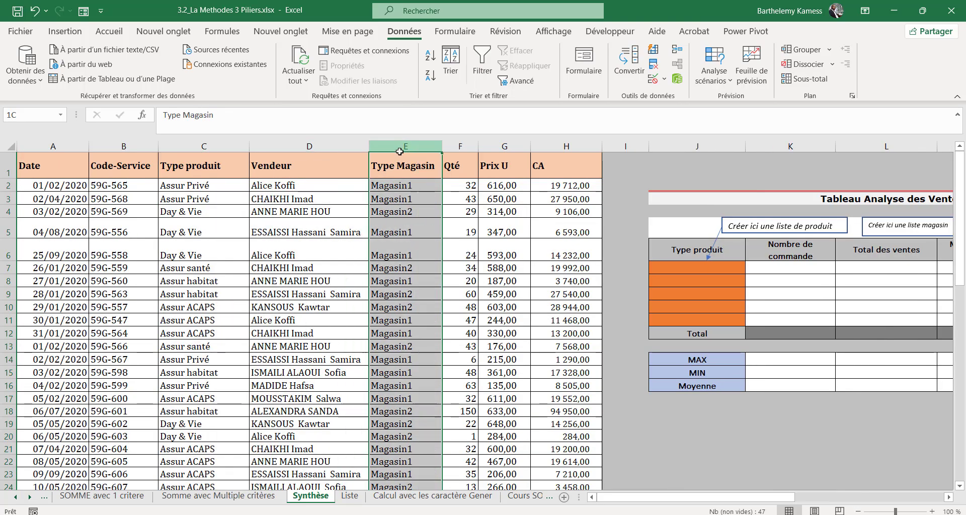
{"action": "key", "text": "ctrl+c"}
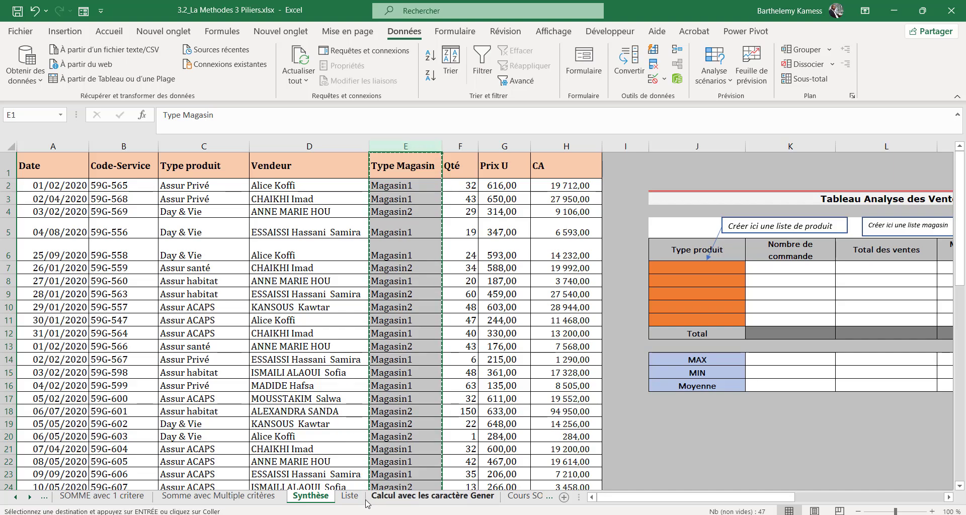
{"action": "left_click", "coordinate": [349, 496]}
{"action": "left_click", "coordinate": [143, 161]}
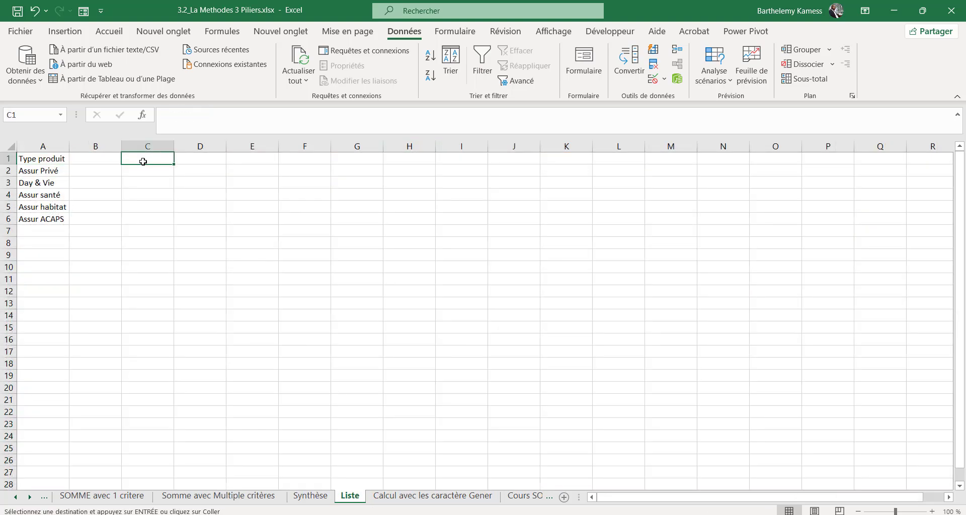
{"action": "right_click", "coordinate": [143, 161]}
{"action": "left_click", "coordinate": [192, 225]}
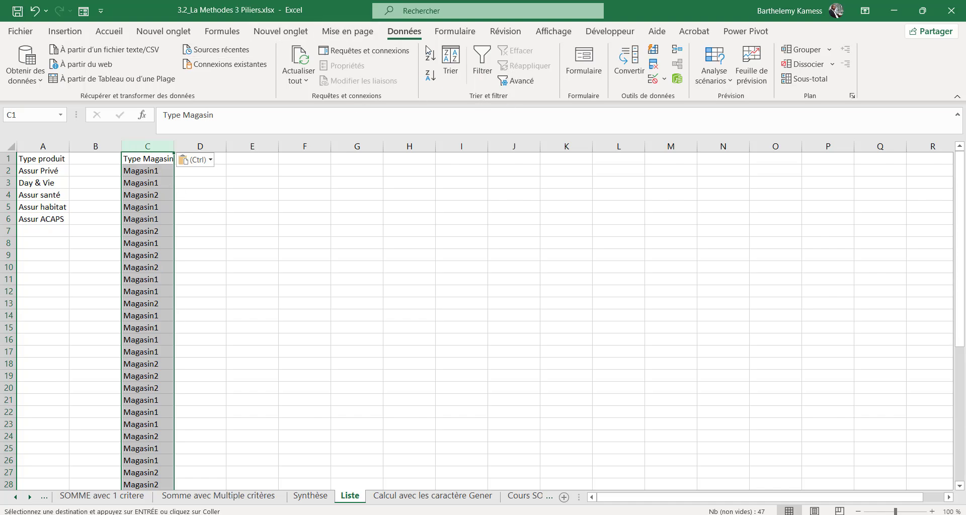
- Remove the duplicates from the Type Magasin column on the Liste sheet, treating the first row as a header
{"action": "left_click", "coordinate": [654, 63]}
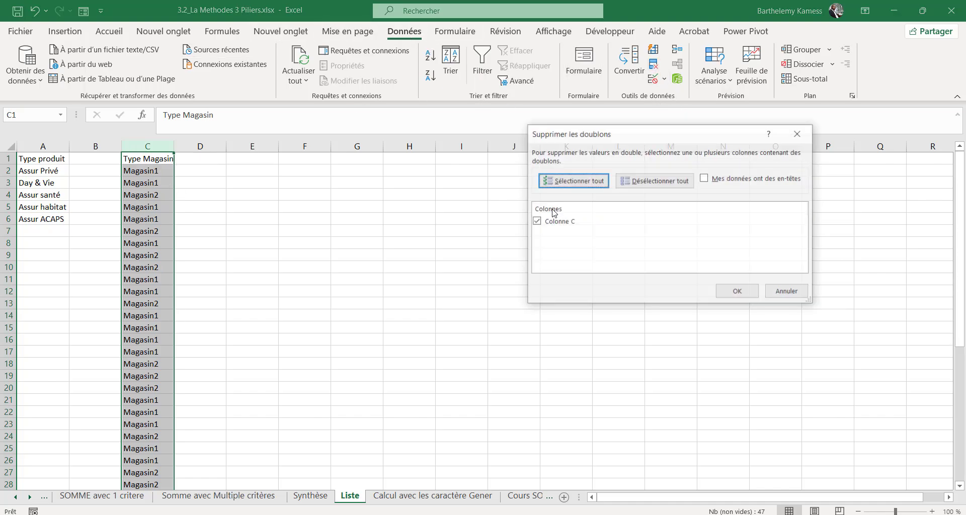
{"action": "left_click", "coordinate": [726, 179]}
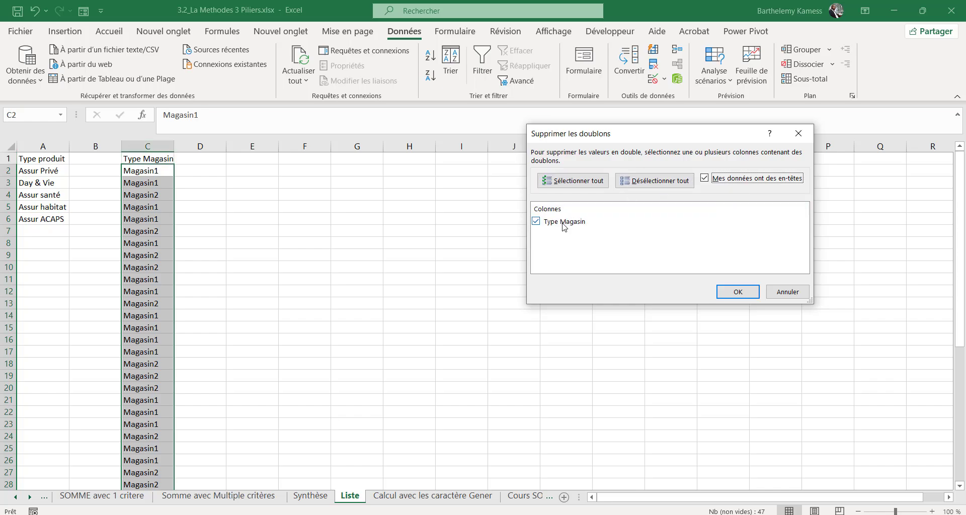
{"action": "left_click", "coordinate": [737, 294]}
{"action": "key", "text": "Return"}
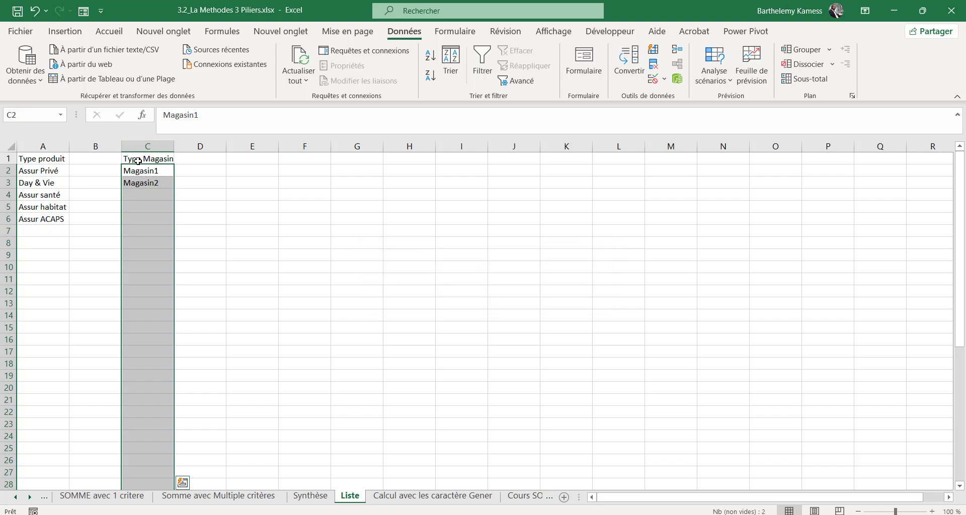
{"action": "left_click", "coordinate": [145, 171]}
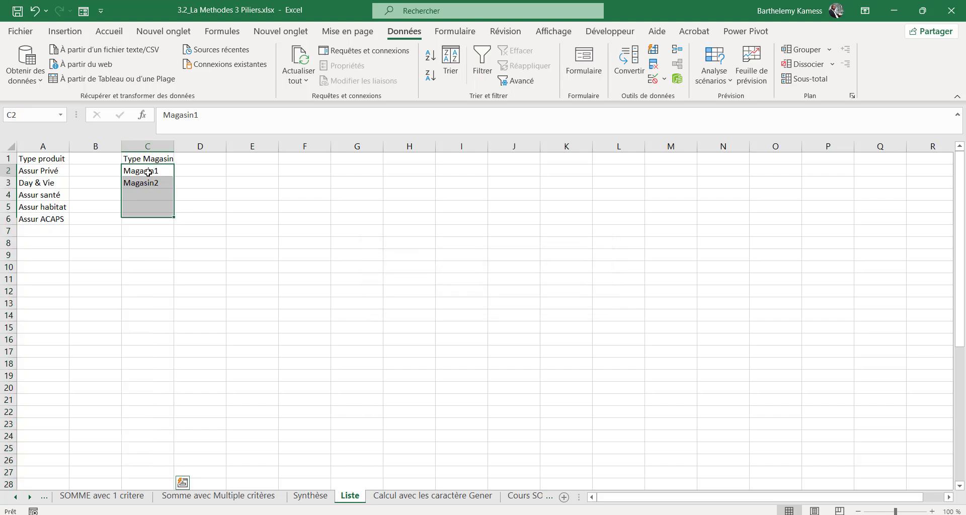
- Add a dropdown list validation to J7:J11 of the Synthèse sheet, with =Liste!$A$2:$A$6 as its source
{"action": "left_click", "coordinate": [310, 495]}
{"action": "left_click_drag", "start_coordinate": [694, 274], "coordinate": [703, 322]}
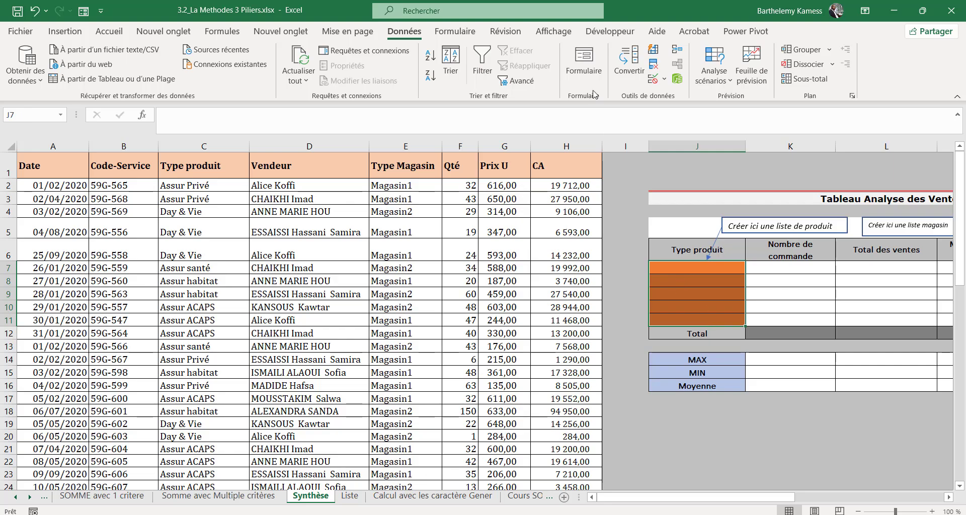
{"action": "left_click", "coordinate": [664, 79]}
{"action": "left_click", "coordinate": [676, 96]}
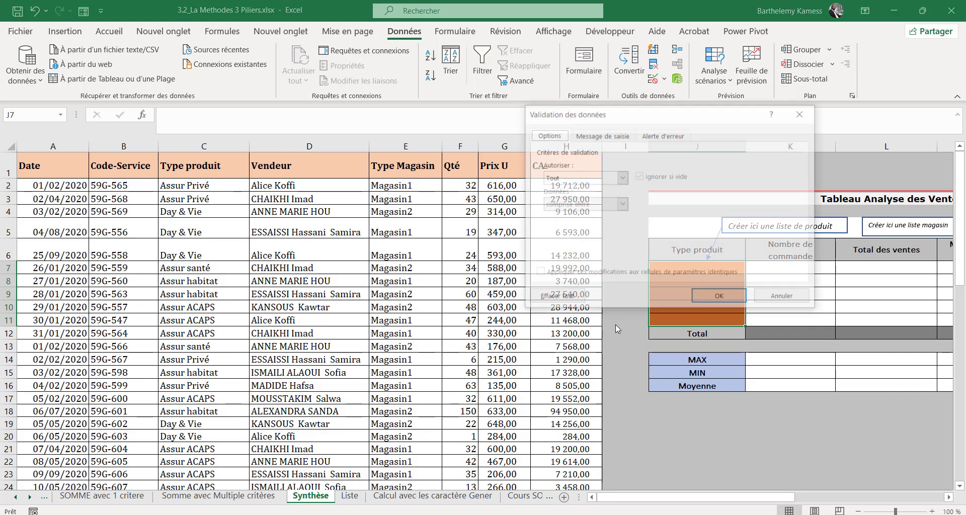
{"action": "left_click", "coordinate": [568, 180]}
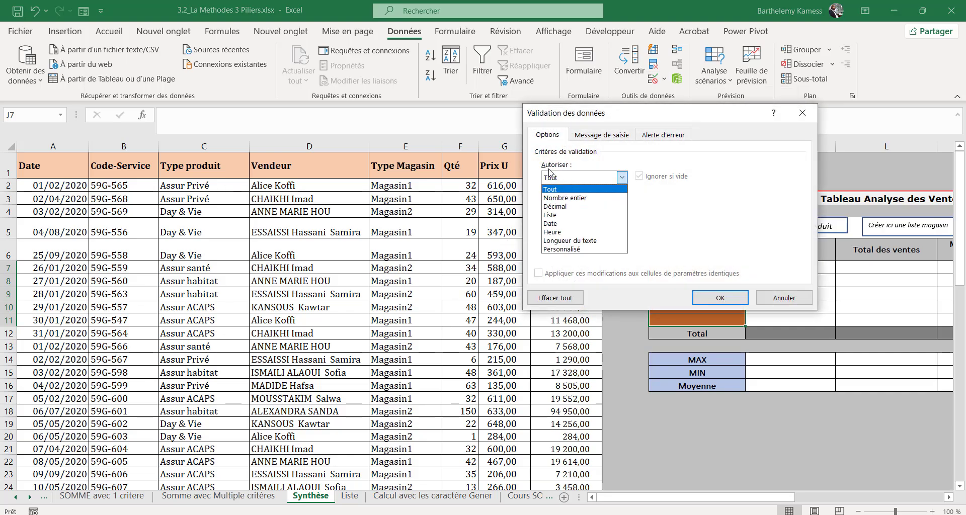
{"action": "left_click", "coordinate": [567, 215]}
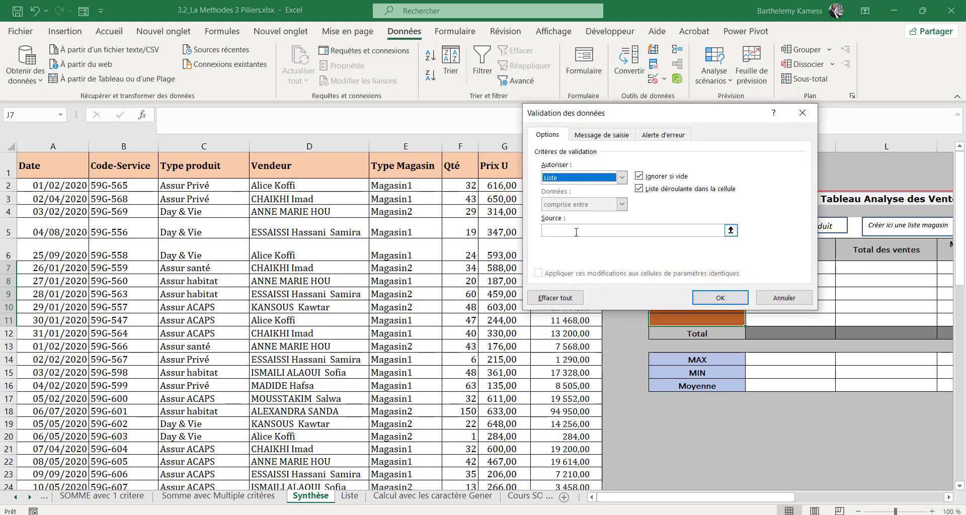
{"action": "left_click", "coordinate": [576, 232]}
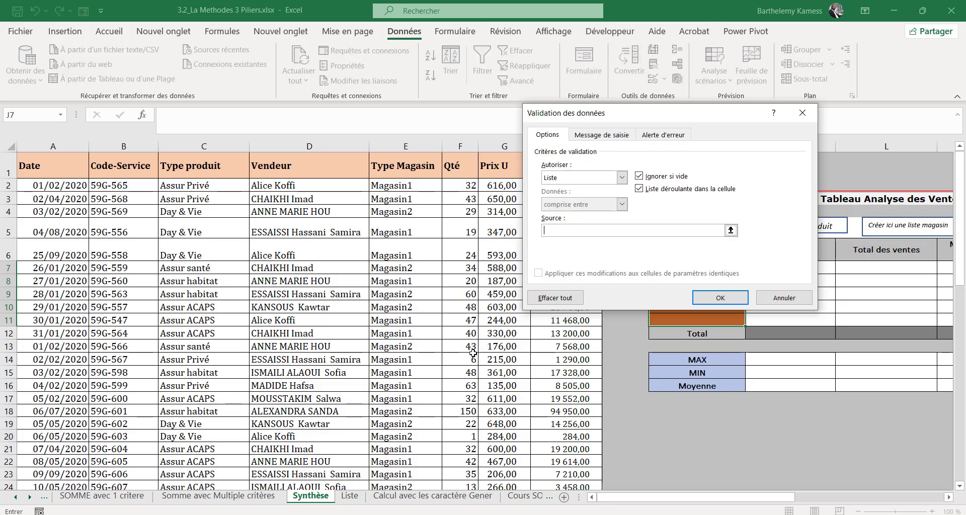
{"action": "left_click", "coordinate": [359, 498]}
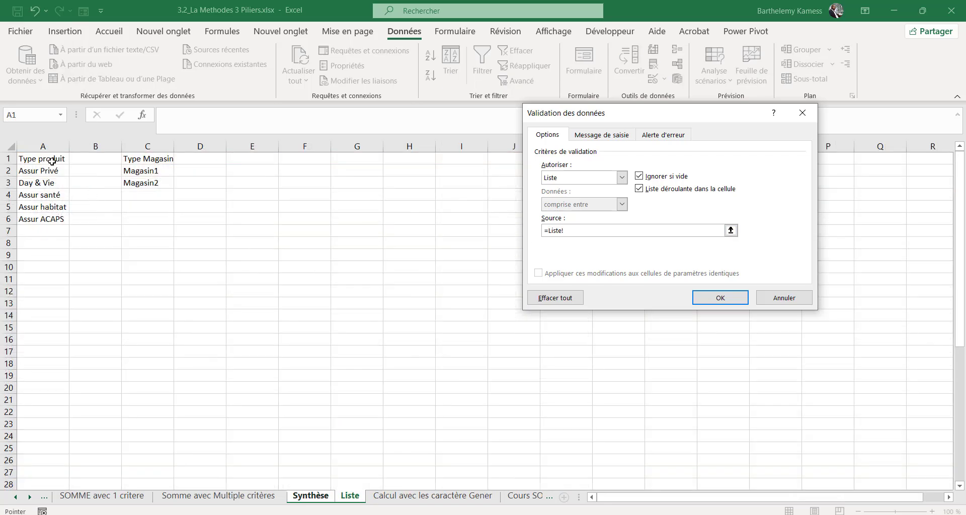
{"action": "left_click_drag", "start_coordinate": [48, 167], "coordinate": [48, 219]}
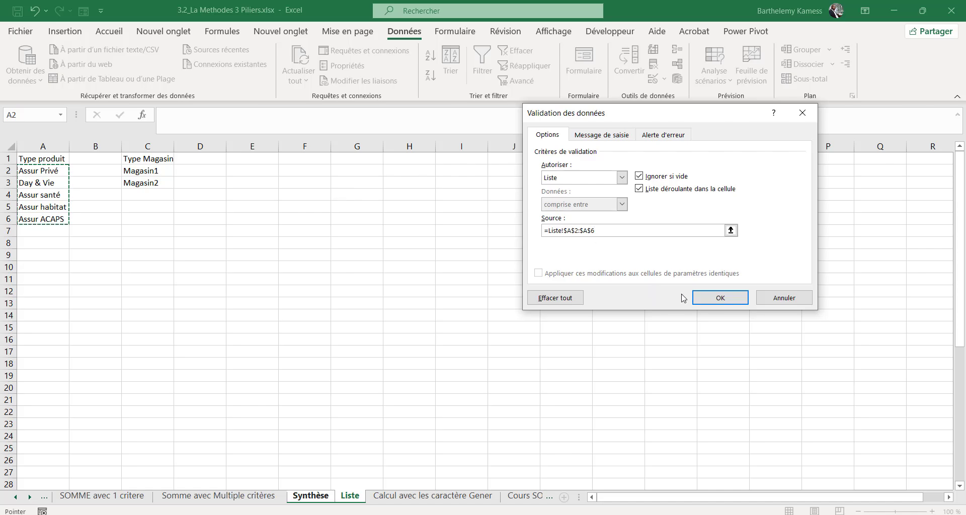
{"action": "left_click", "coordinate": [707, 300]}
- Choose Assur Privé in J7, Day & Vie in J8 and Assur santé in J9 from the product dropdowns
{"action": "left_click", "coordinate": [701, 272]}
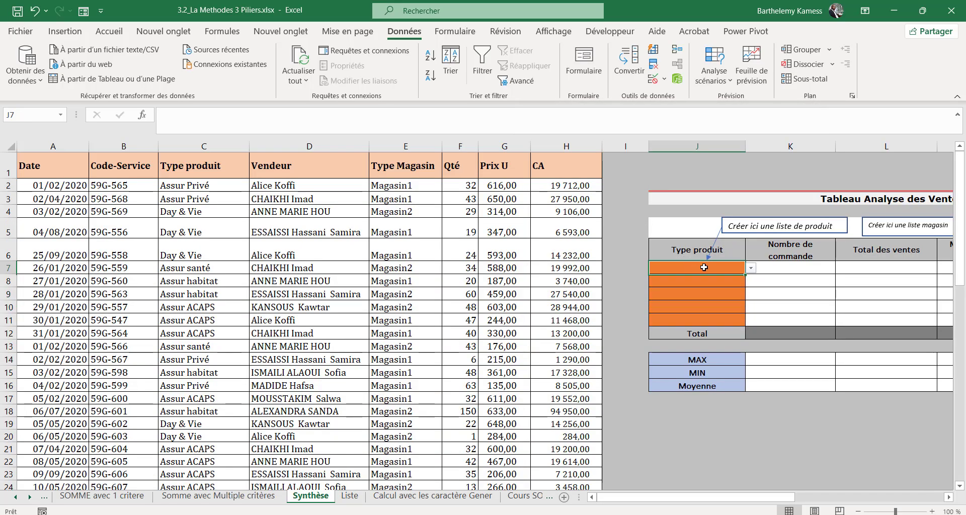
{"action": "left_click", "coordinate": [751, 268]}
{"action": "left_click", "coordinate": [723, 279]}
{"action": "left_click", "coordinate": [724, 282]}
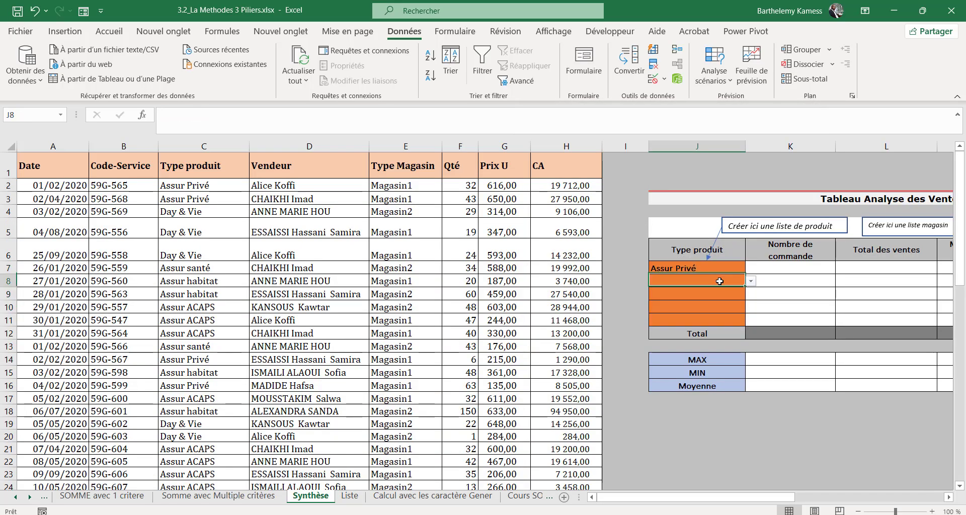
{"action": "left_click", "coordinate": [751, 281]}
{"action": "left_click", "coordinate": [720, 300]}
{"action": "left_click", "coordinate": [720, 293]}
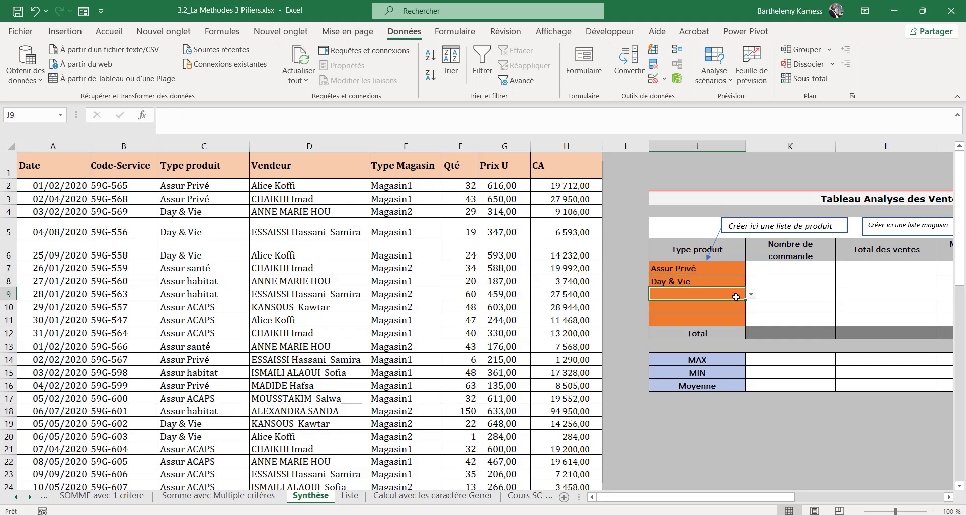
{"action": "left_click", "coordinate": [751, 295]}
{"action": "left_click", "coordinate": [705, 319]}
- Choose Assur habitat in J10 and Assur ACAPS in J11 from the product dropdowns
{"action": "left_click", "coordinate": [720, 306]}
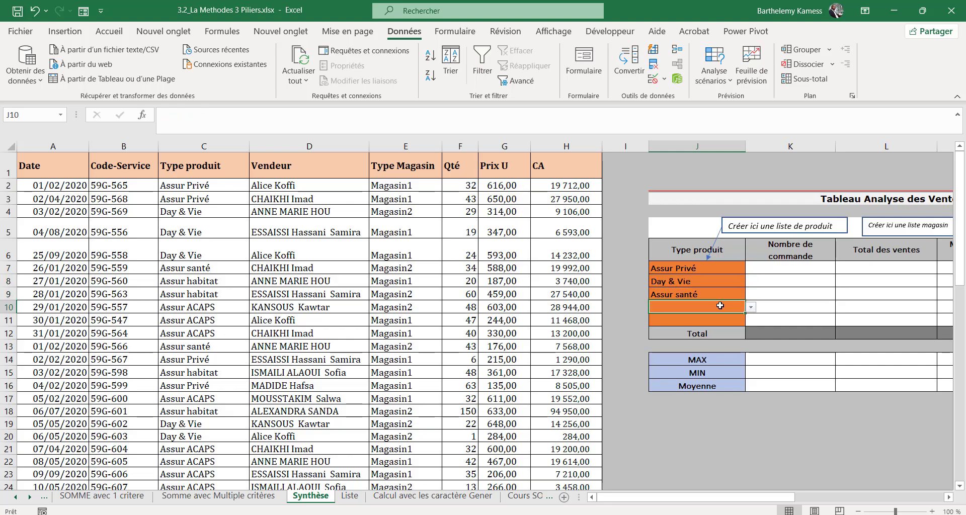
{"action": "left_click", "coordinate": [750, 307]}
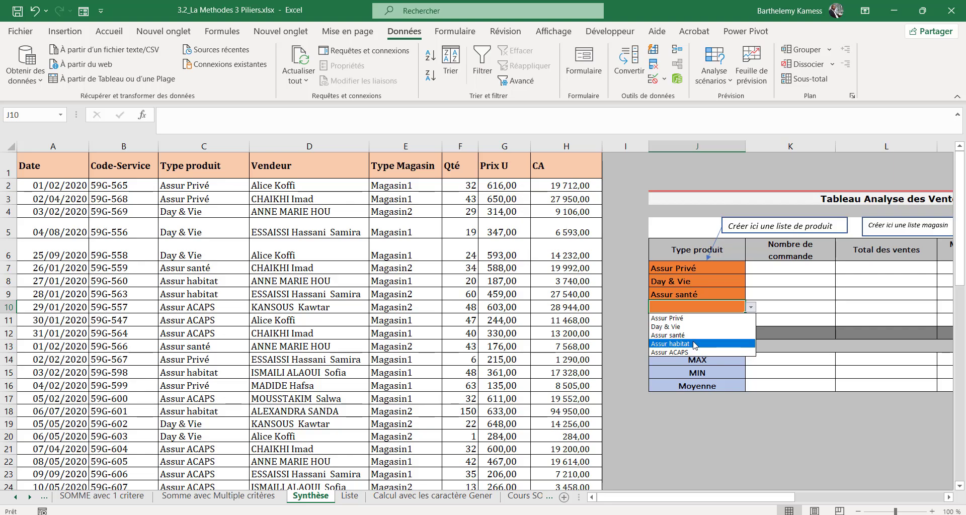
{"action": "left_click", "coordinate": [695, 345]}
{"action": "left_click", "coordinate": [735, 322]}
{"action": "left_click", "coordinate": [751, 321]}
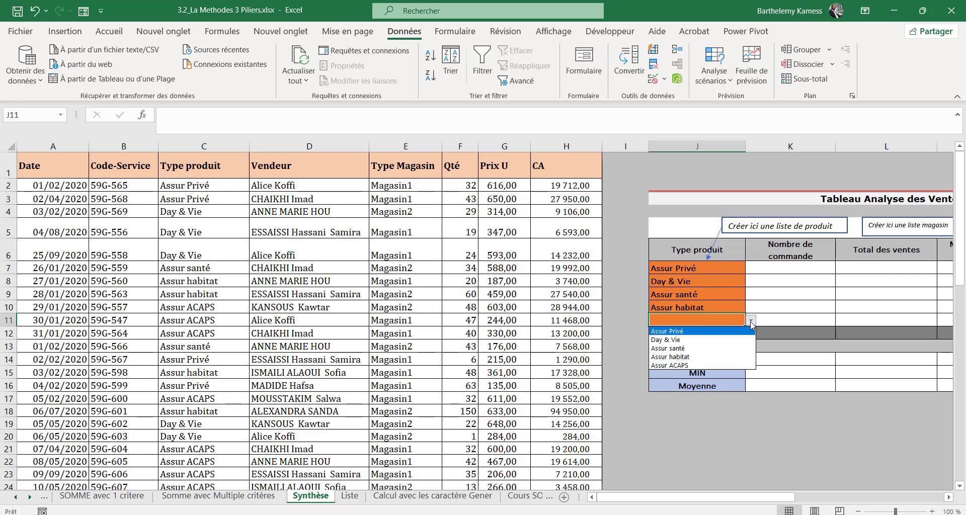
{"action": "left_click", "coordinate": [714, 366]}
- Clear the contents of the two store header cells N6:O6 under Chiffre d'affaire par Magasin
{"action": "left_click", "coordinate": [791, 286]}
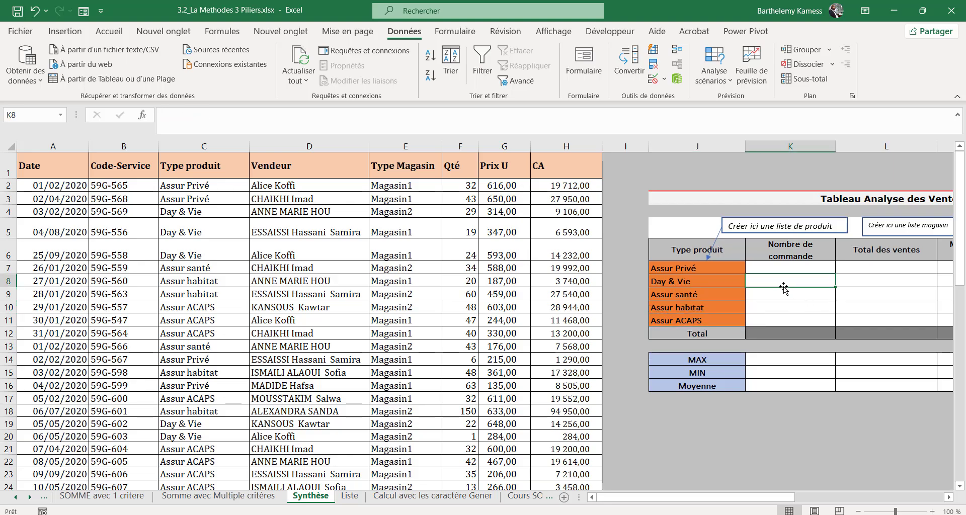
{"action": "key", "text": "Right"}
{"action": "key", "text": "Right"}
{"action": "key", "text": "Right"}
{"action": "key", "text": "Right"}
{"action": "key", "text": "Right"}
{"action": "left_click_drag", "start_coordinate": [722, 253], "coordinate": [785, 252]}
{"action": "key", "text": "Delete"}
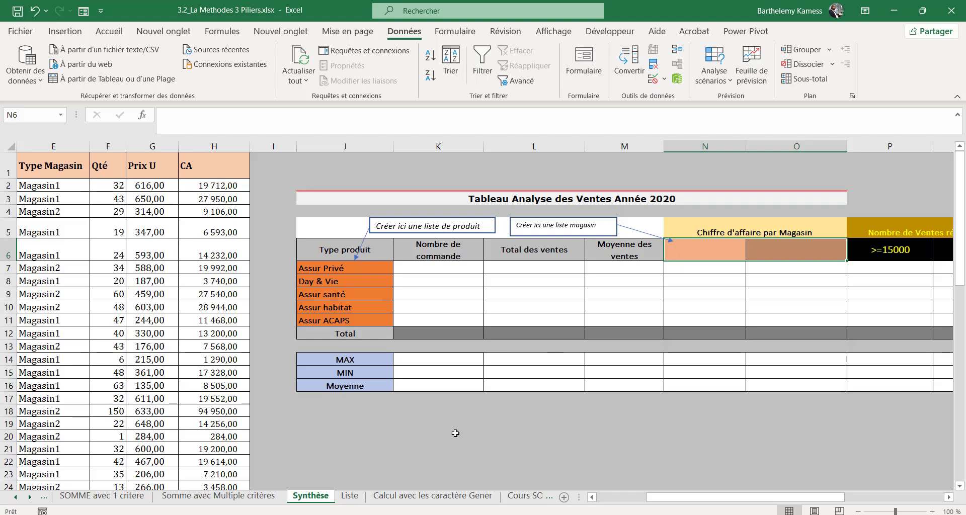
- Add a dropdown list validation to N6:O6, with =Liste!$C$2:$C$3 as its source
{"action": "left_click", "coordinate": [653, 64]}
{"action": "left_click", "coordinate": [758, 250]}
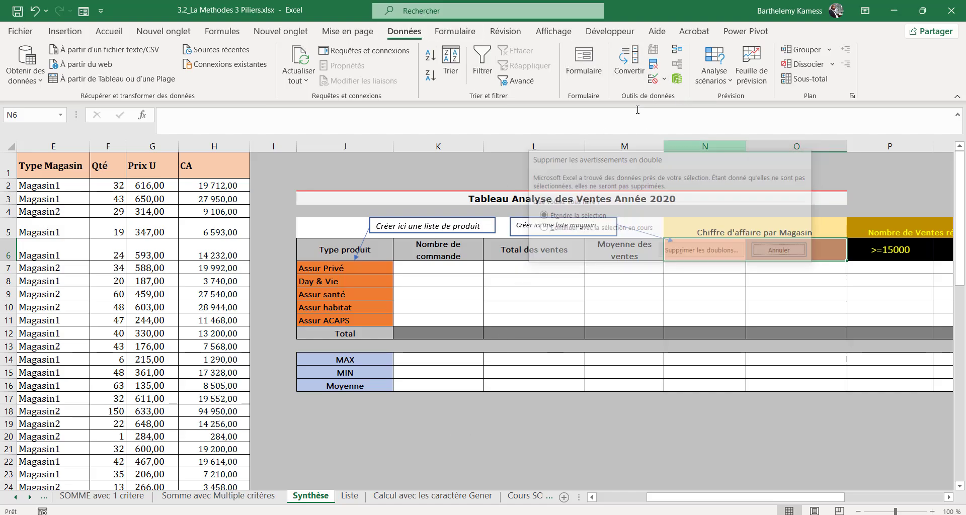
{"action": "left_click", "coordinate": [653, 78]}
{"action": "left_click", "coordinate": [622, 178]}
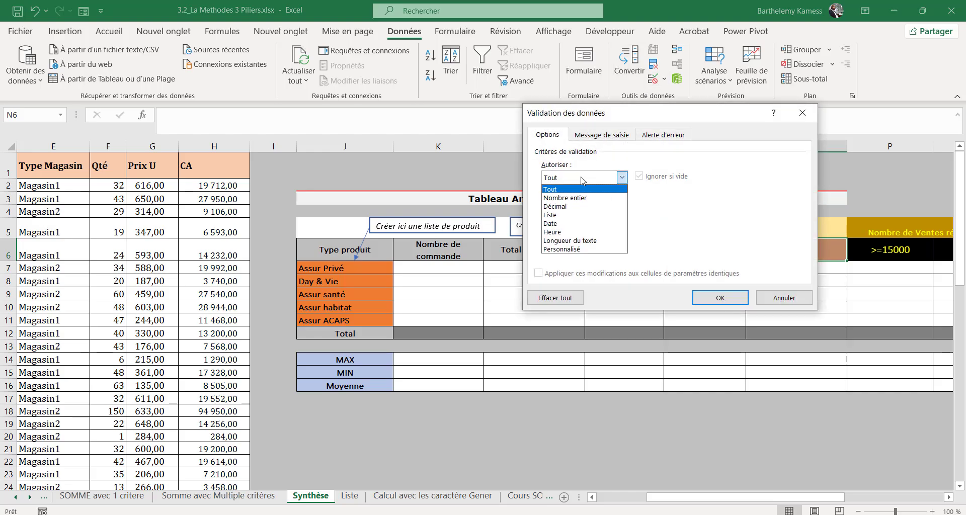
{"action": "left_click", "coordinate": [588, 215]}
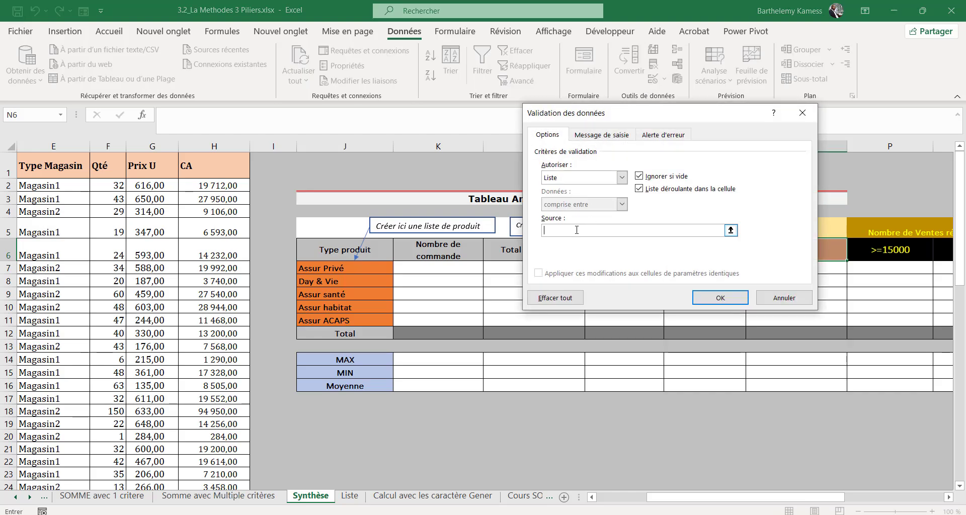
{"action": "left_click", "coordinate": [349, 496]}
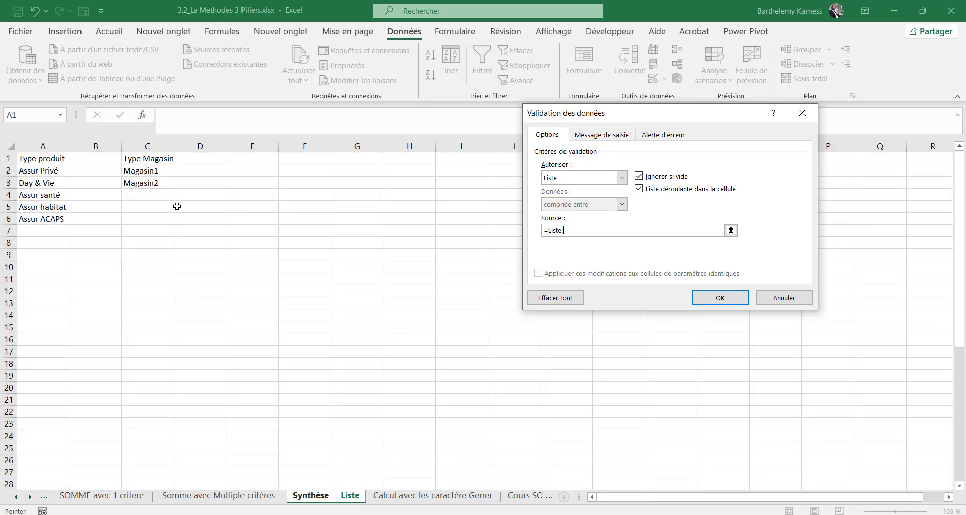
{"action": "left_click_drag", "start_coordinate": [149, 166], "coordinate": [151, 184]}
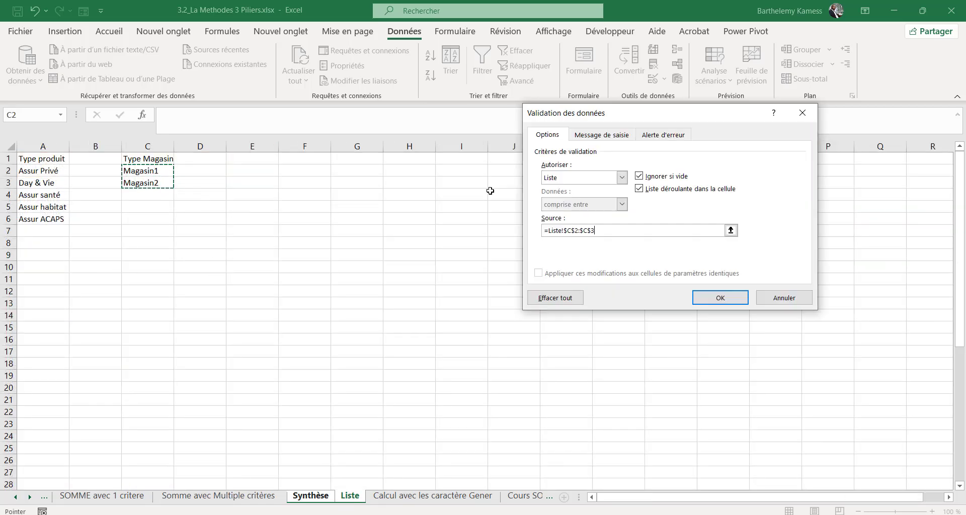
{"action": "left_click", "coordinate": [711, 297]}
- Choose Magasin1 in N6 and Magasin2 in O6 from the store dropdowns
{"action": "left_click", "coordinate": [725, 253]}
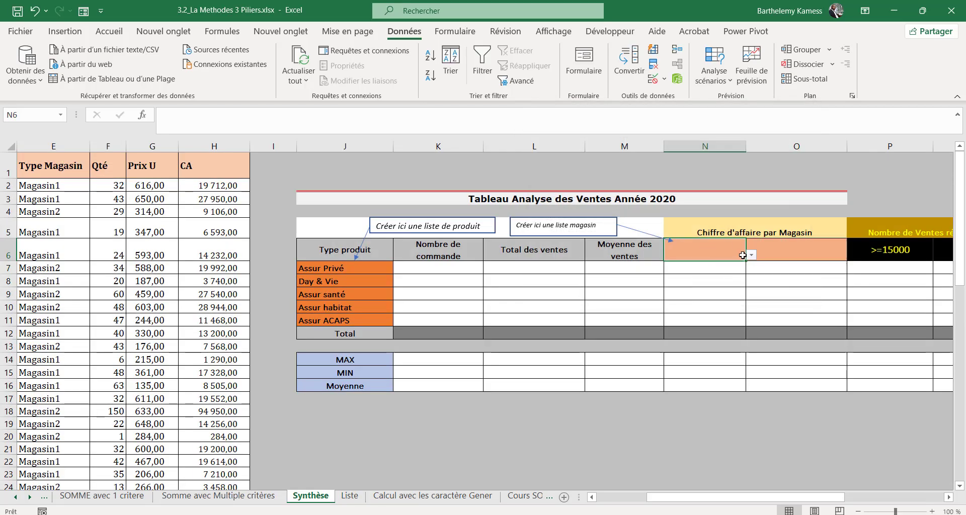
{"action": "left_click", "coordinate": [751, 255]}
{"action": "left_click", "coordinate": [751, 255]}
{"action": "left_click", "coordinate": [770, 252]}
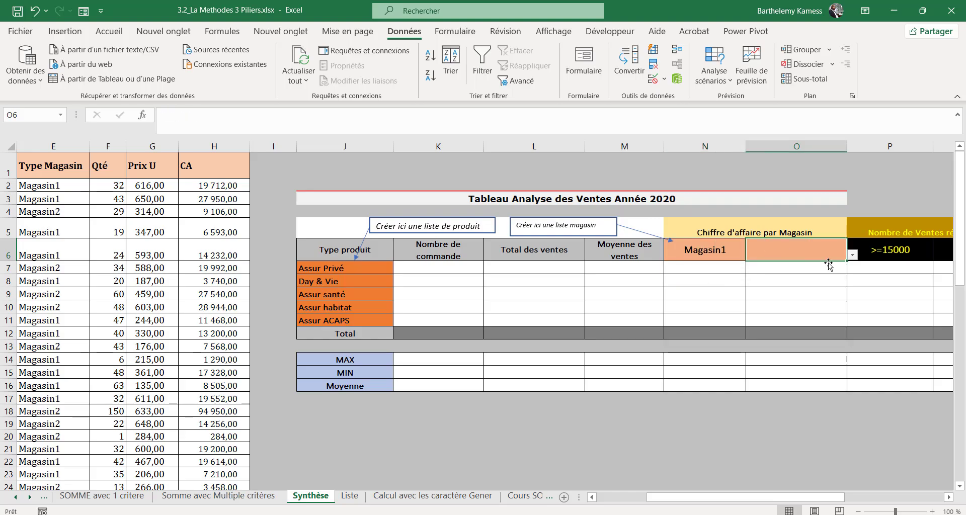
{"action": "left_click", "coordinate": [852, 255]}
{"action": "left_click", "coordinate": [814, 275]}
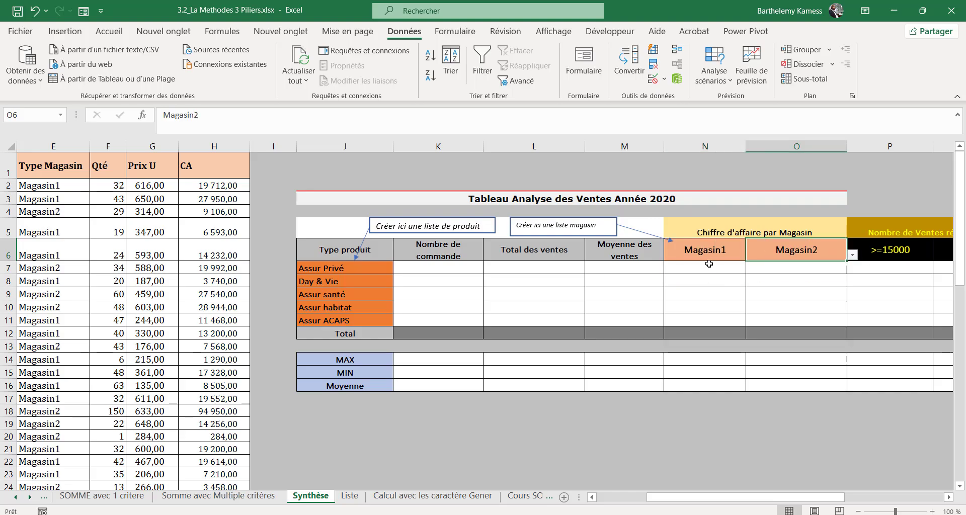
- Start an NB.SI formula in K7, the Nombre de commande cell of Assur Privé
{"action": "left_click", "coordinate": [707, 266]}
{"action": "left_click", "coordinate": [428, 270]}
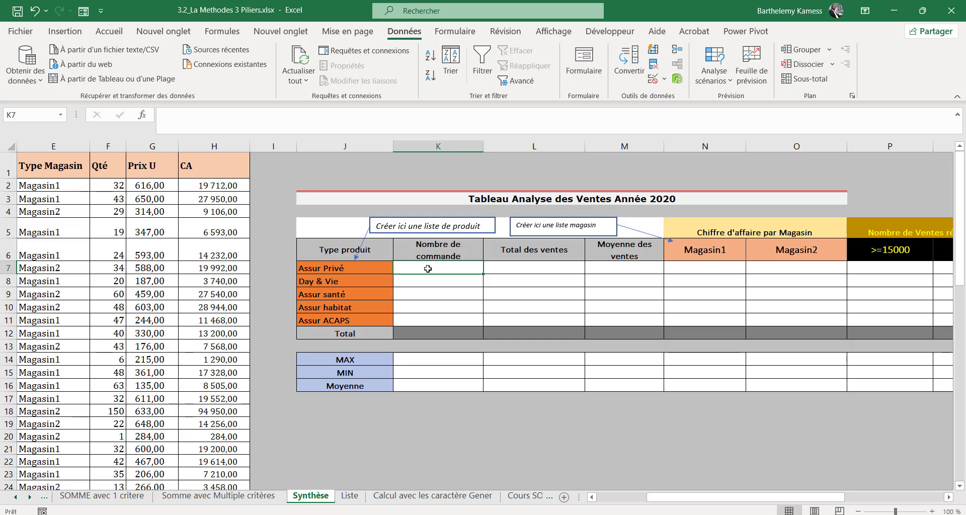
{"action": "left_click", "coordinate": [365, 271]}
{"action": "left_click", "coordinate": [433, 268]}
{"action": "type", "text": "="}
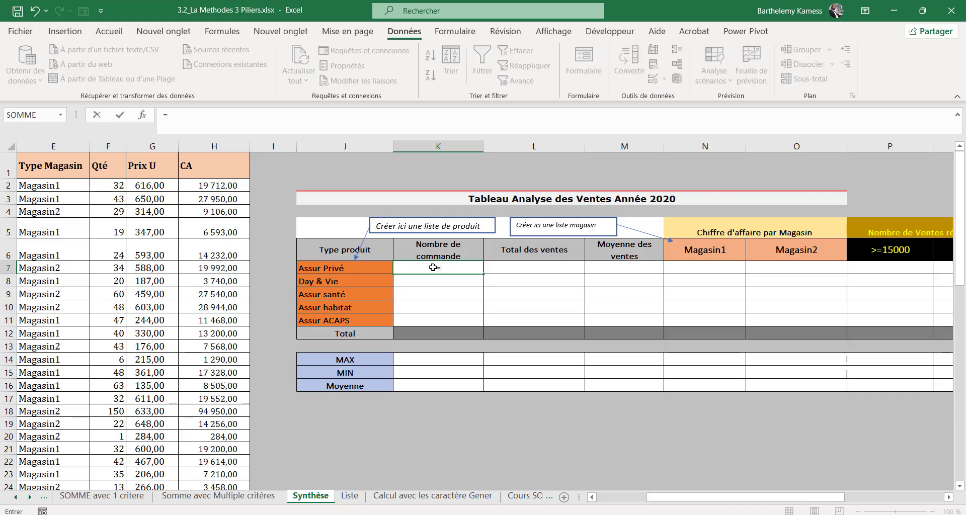
{"action": "type", "text": "n"}
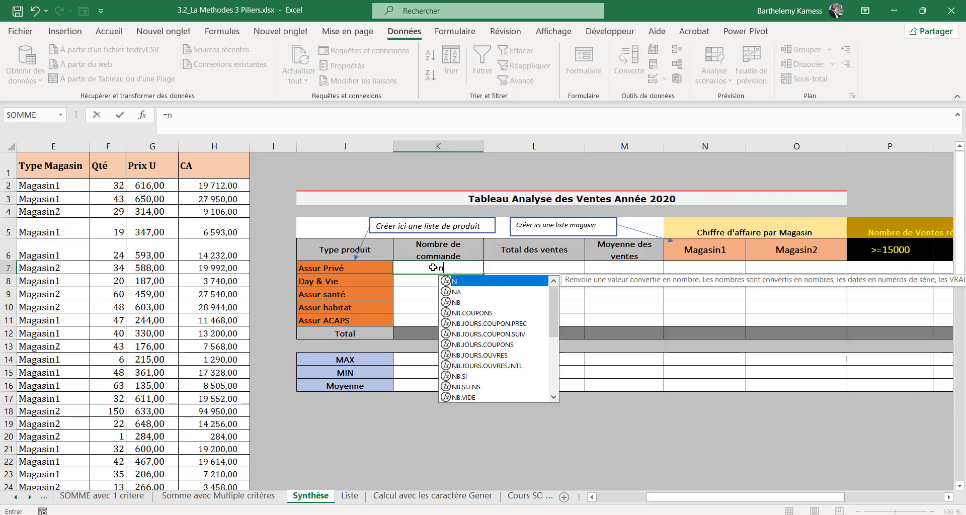
{"action": "key", "text": "Down"}
{"action": "key", "text": "Down"}
{"action": "key", "text": "Down"}
{"action": "key", "text": "Down"}
{"action": "key", "text": "Down"}
{"action": "key", "text": "Down"}
{"action": "key", "text": "Down"}
{"action": "key", "text": "Down"}
{"action": "key", "text": "Down"}
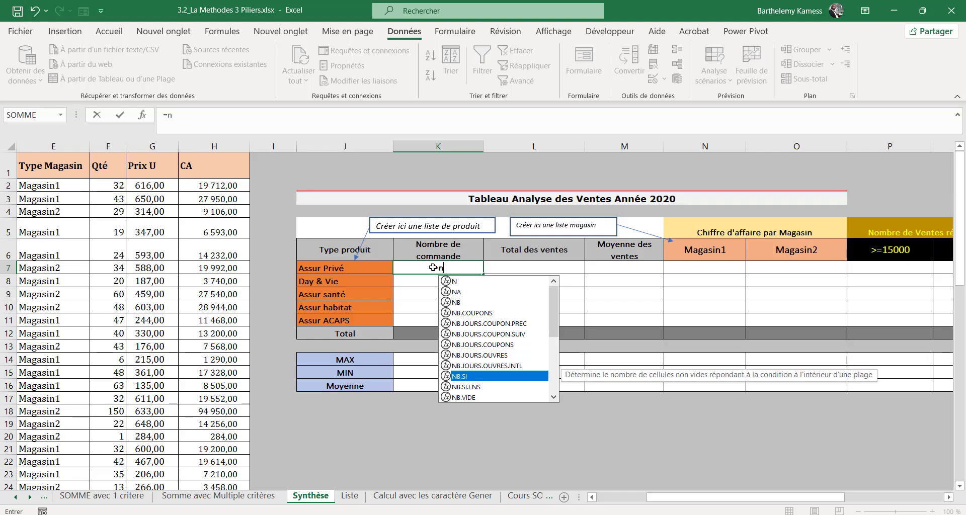
{"action": "key", "text": "Tab"}
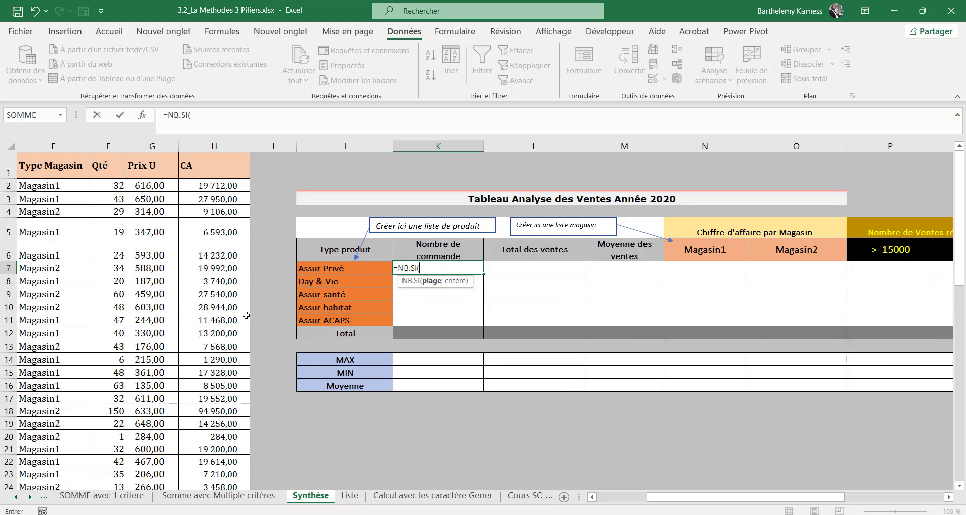
- Complete the K7 formula as =NB.SI($C$2:$C$47;J7) to count the Assur Privé orders
{"action": "scroll", "coordinate": [302, 214], "scroll_direction": "left", "scroll_amount": 5}
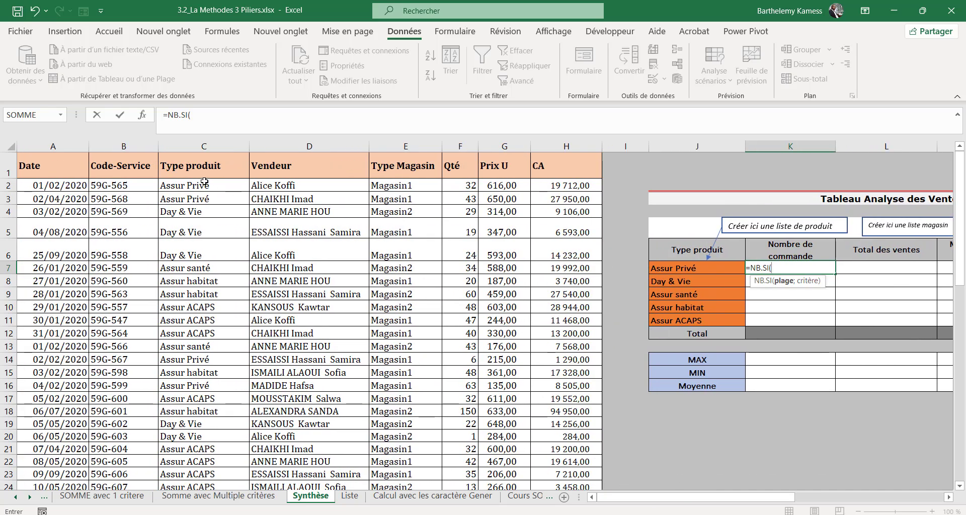
{"action": "left_click", "coordinate": [204, 182]}
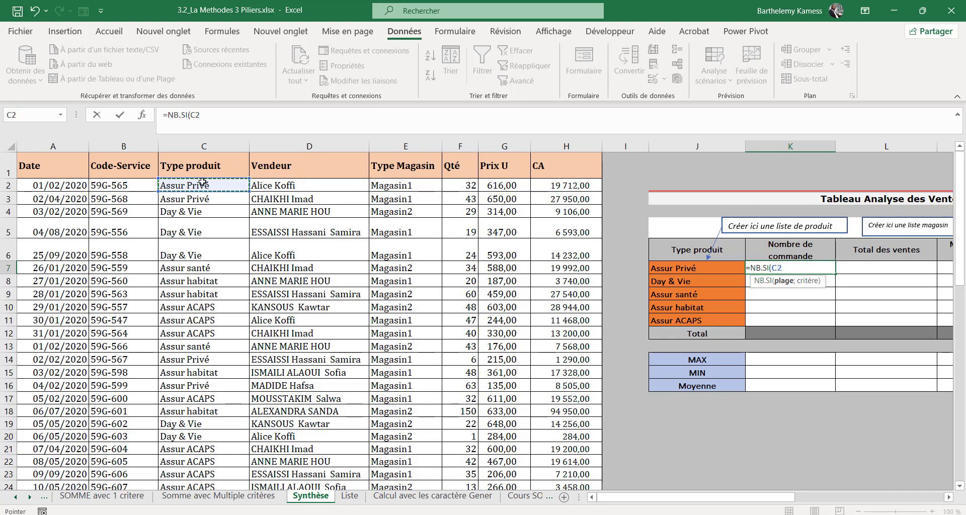
{"action": "key", "text": "ctrl+shift+Down"}
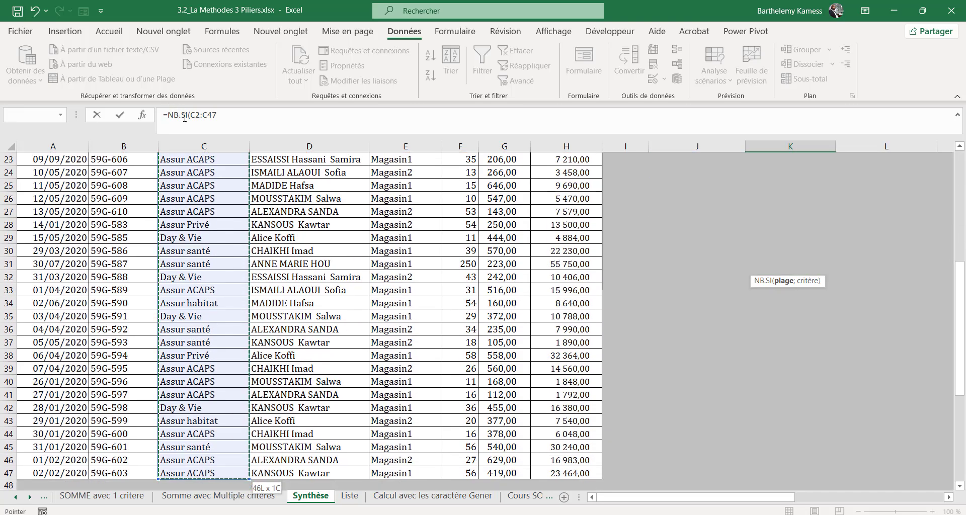
{"action": "left_click_drag", "start_coordinate": [190, 115], "coordinate": [225, 117]}
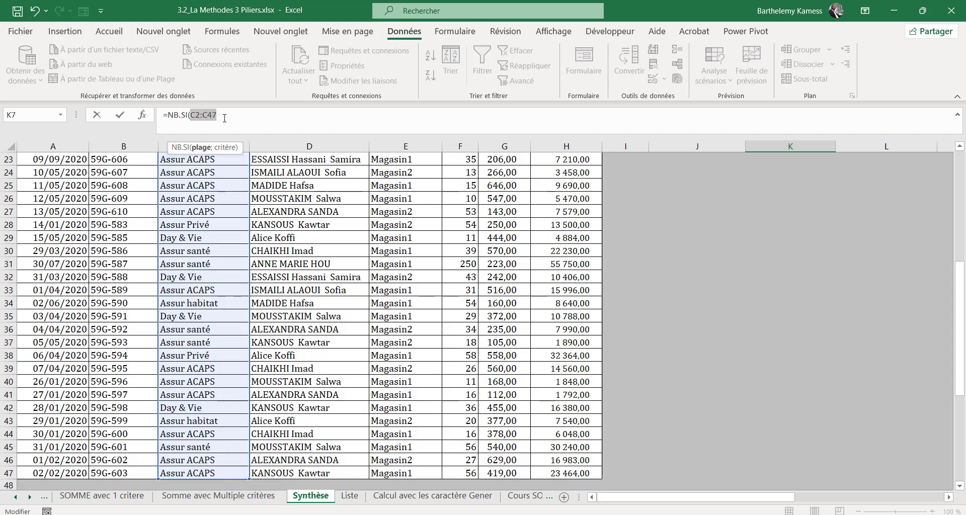
{"action": "key", "text": "F4"}
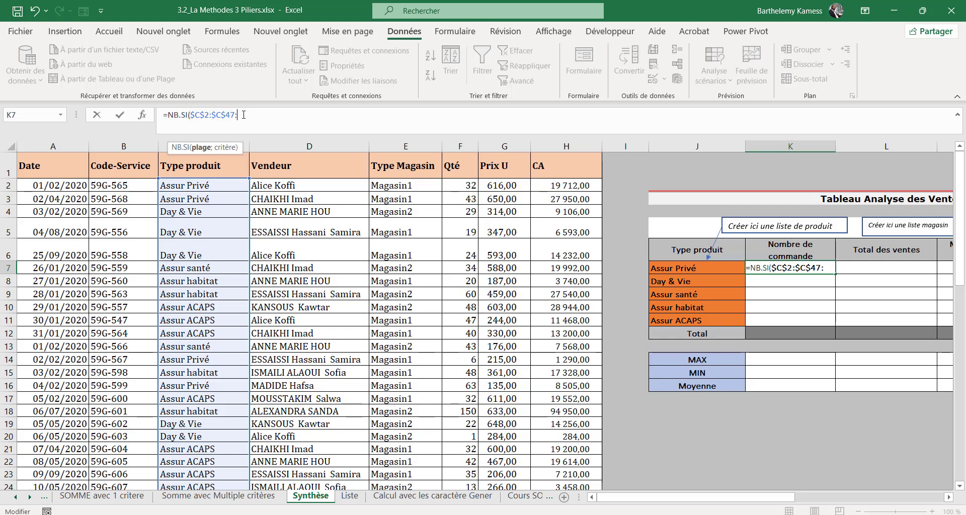
{"action": "type", "text": ";"}
{"action": "left_click", "coordinate": [694, 268]}
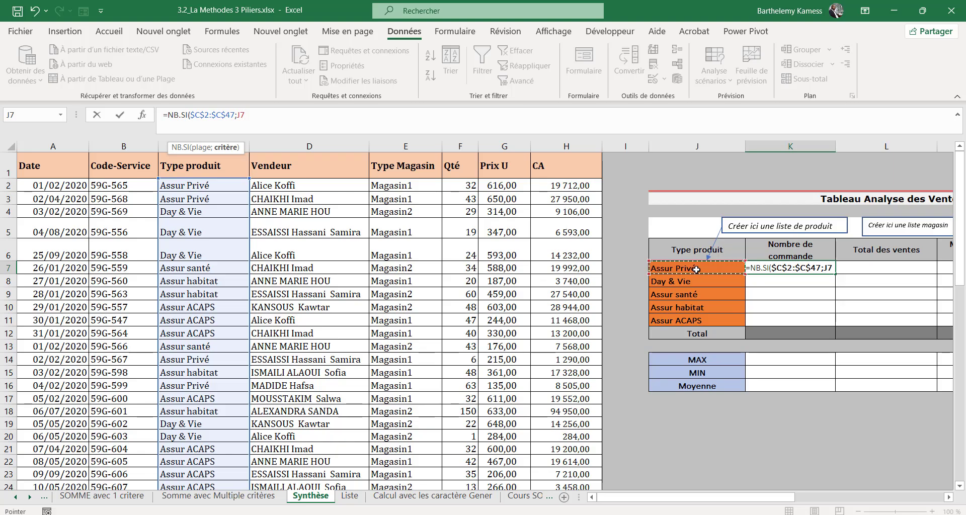
{"action": "type", "text": ")"}
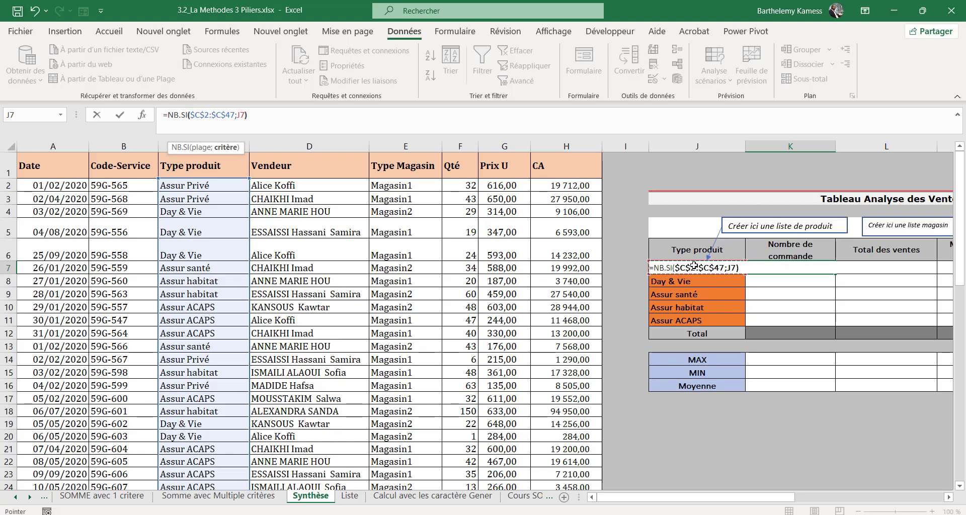
{"action": "key", "text": "Return"}
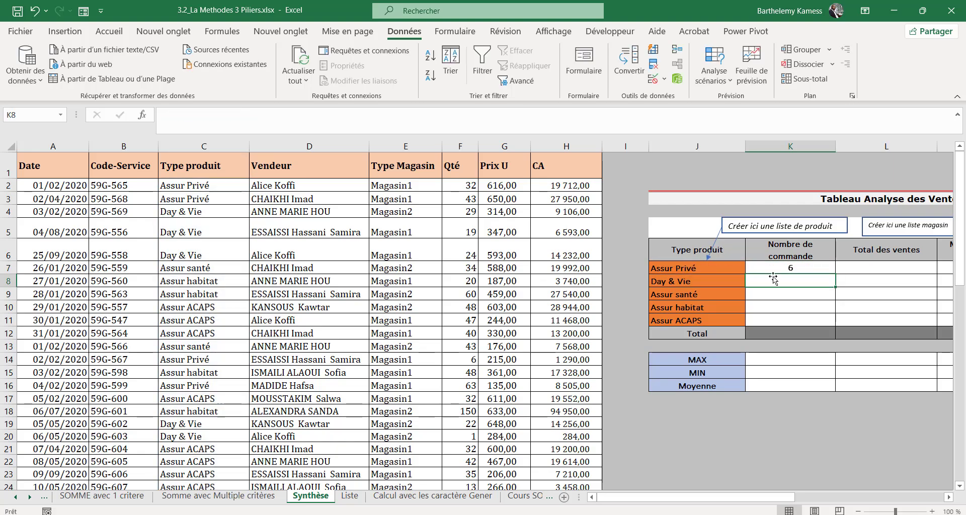
- Fill the order count formula from K7 down to K11, copying it without the formatting
{"action": "left_click", "coordinate": [798, 268]}
{"action": "left_click_drag", "start_coordinate": [838, 273], "coordinate": [842, 317]}
{"action": "left_click", "coordinate": [847, 334]}
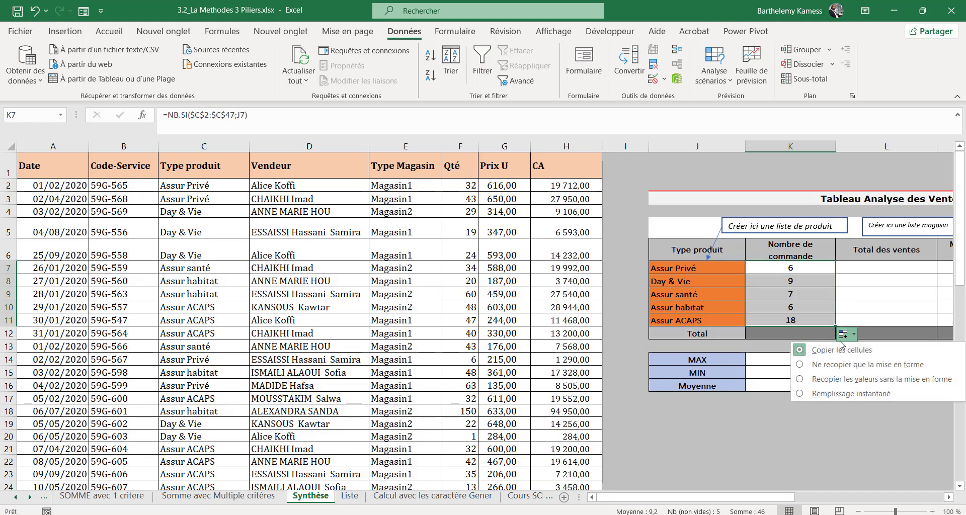
{"action": "left_click", "coordinate": [829, 380]}
{"action": "left_click", "coordinate": [791, 295]}
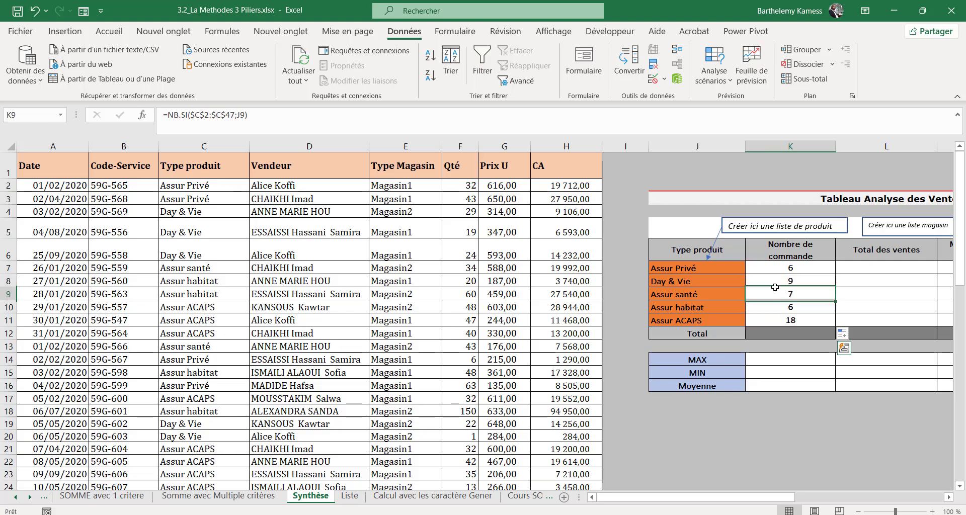
- Insert automatic sums across the Total row, from K12 to Q12
{"action": "scroll", "coordinate": [755, 282], "scroll_direction": "right", "scroll_amount": 3}
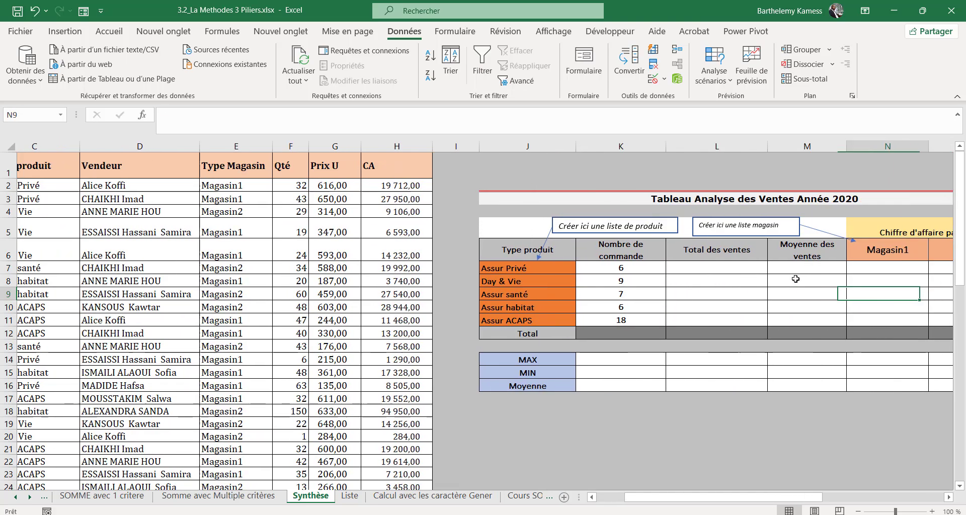
{"action": "left_click", "coordinate": [572, 333]}
{"action": "left_click_drag", "start_coordinate": [572, 332], "coordinate": [901, 334]}
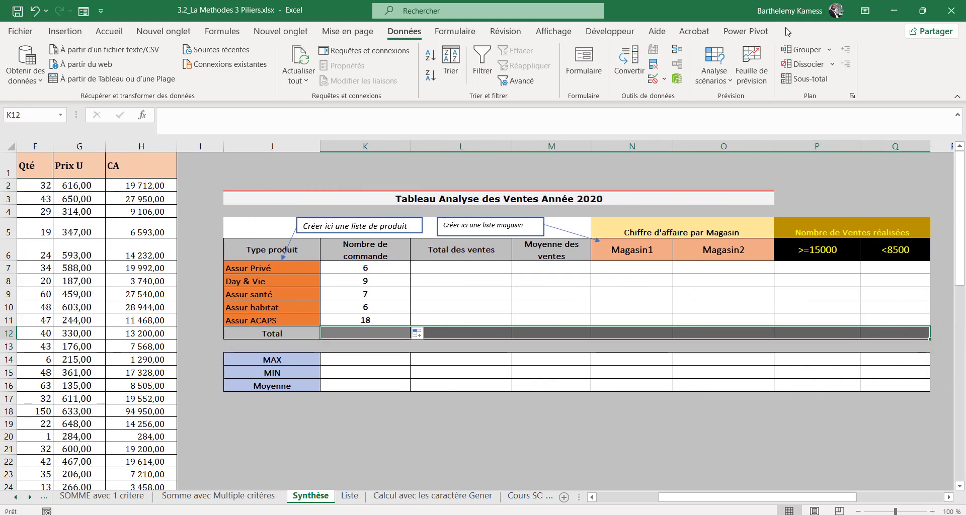
{"action": "key", "text": "alt+equal"}
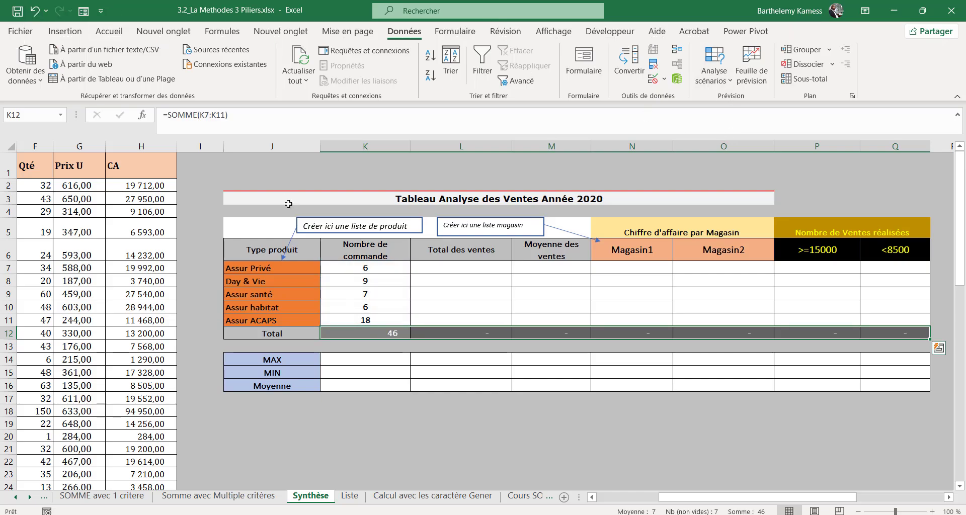
- Select L7:L11 under Total des ventes and start a SOMME.SI formula in L7
{"action": "left_click", "coordinate": [452, 270]}
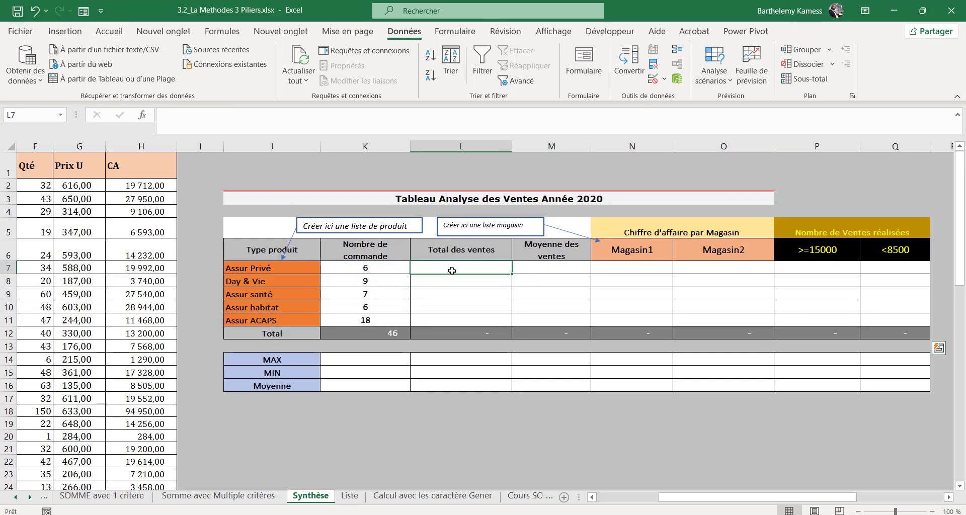
{"action": "left_click_drag", "start_coordinate": [452, 271], "coordinate": [457, 315]}
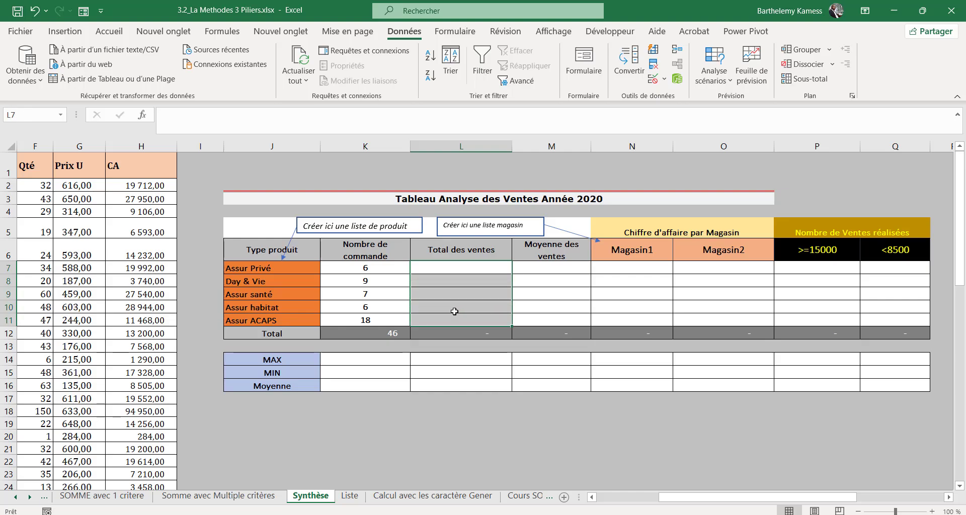
{"action": "type", "text": "=somm"}
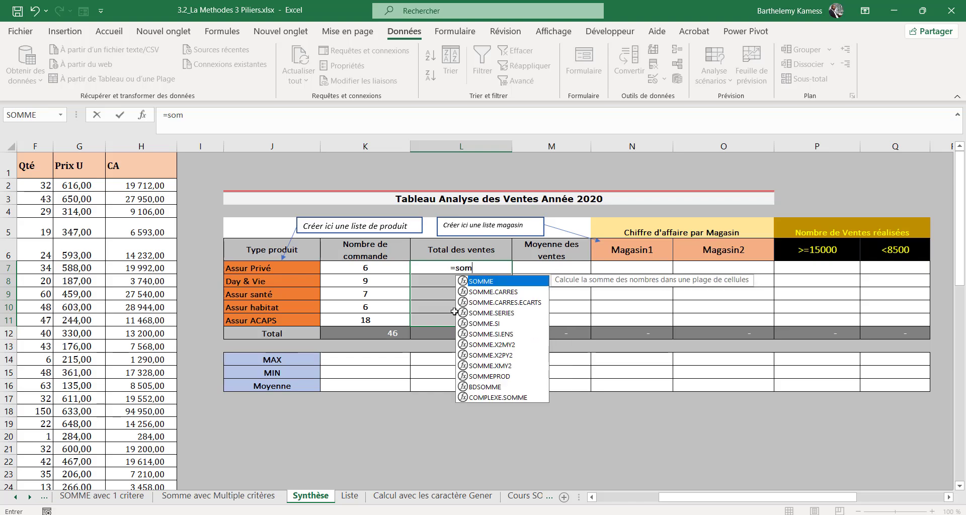
{"action": "key", "text": "Down"}
{"action": "key", "text": "Down"}
{"action": "key", "text": "Down"}
{"action": "key", "text": "Down"}
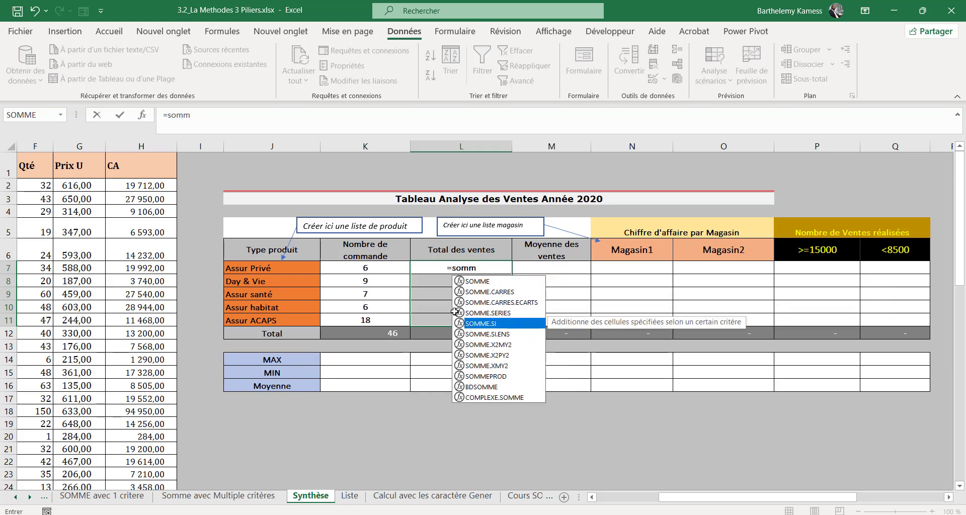
{"action": "key", "text": "Tab"}
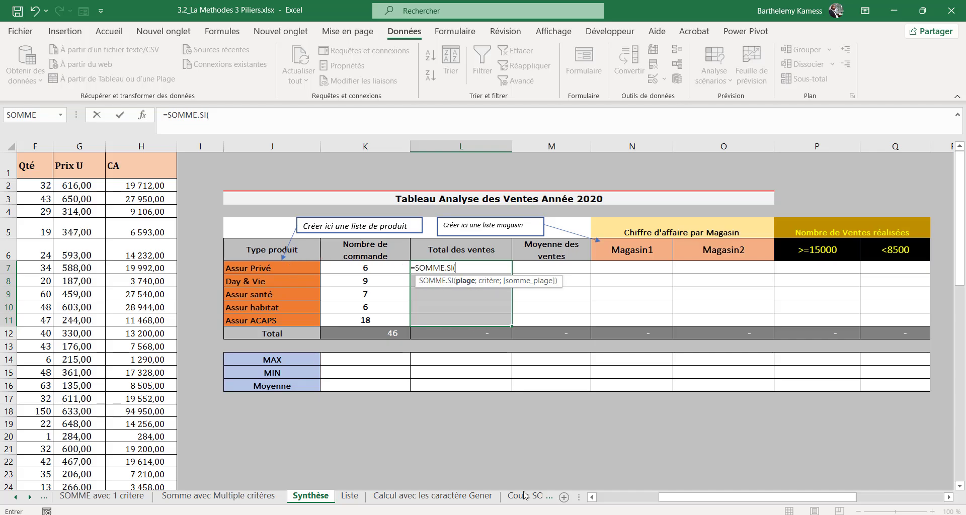
- Set the SOMME.SI criteria range to the Type produit column as the absolute reference $C$2:$C$47
{"action": "left_click_drag", "start_coordinate": [661, 500], "coordinate": [599, 497]}
{"action": "left_click_drag", "start_coordinate": [186, 185], "coordinate": [201, 445]}
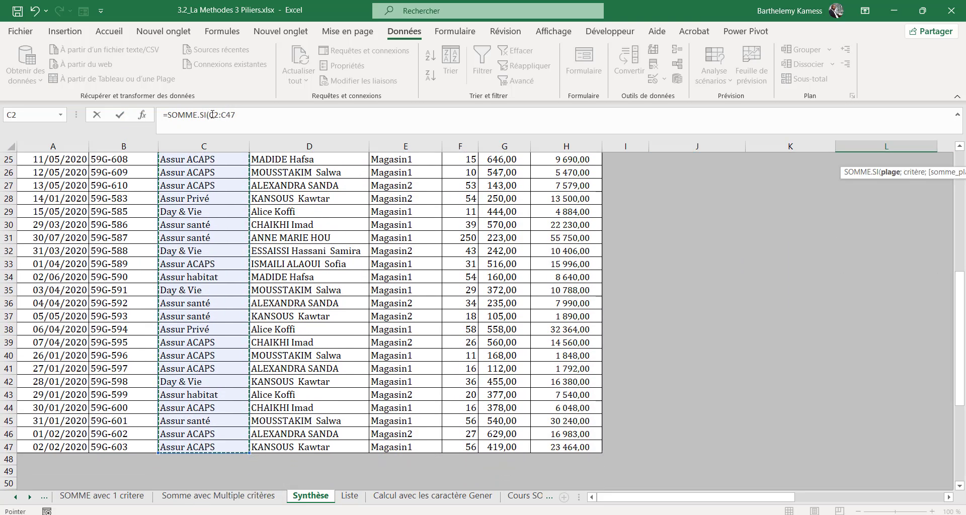
{"action": "mouse_move", "coordinate": [213, 114]}
{"action": "left_mouse_down"}
{"action": "mouse_move", "coordinate": [250, 117]}
{"action": "mouse_move", "coordinate": [211, 111]}
{"action": "left_mouse_up"}
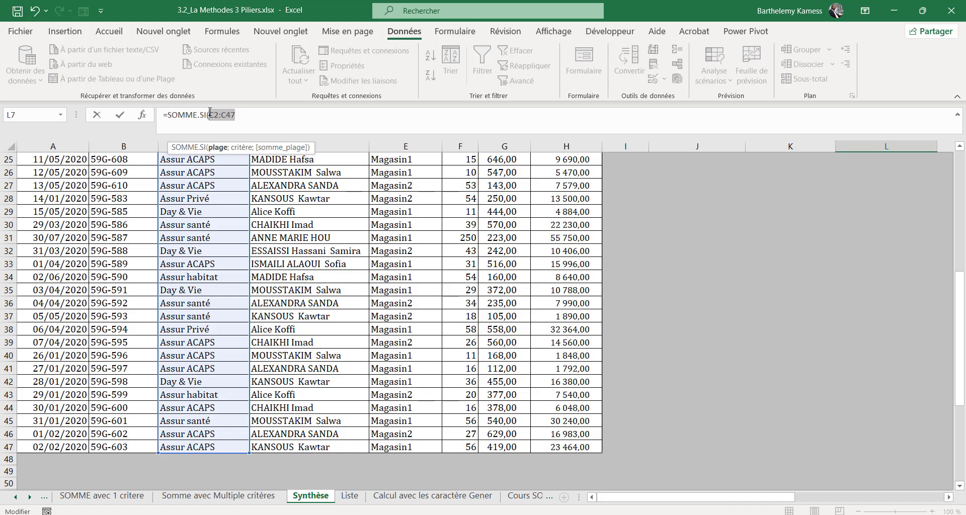
{"action": "key", "text": "F4"}
{"action": "type", "text": ";"}
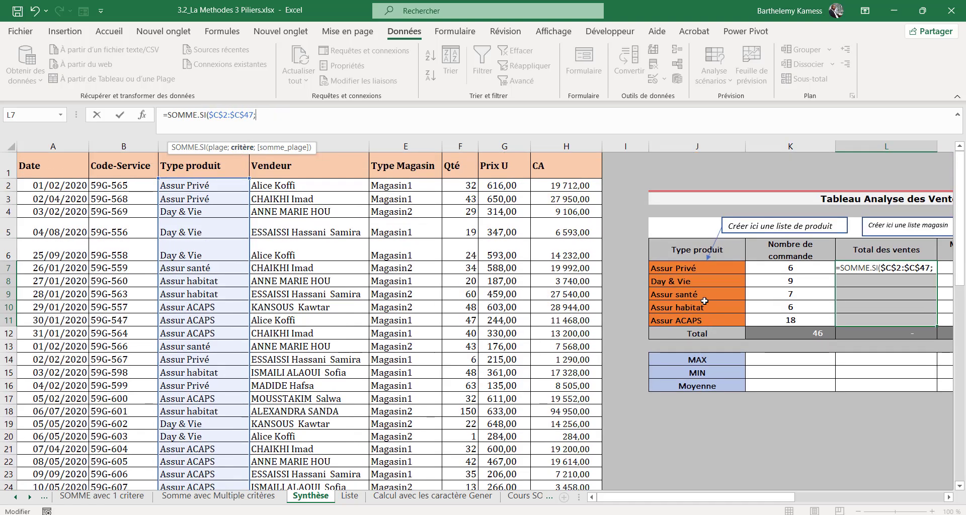
- Finish the L7 formula with J7 as the criterion and the CA column H2:H47 as the sum range
{"action": "left_click", "coordinate": [686, 268]}
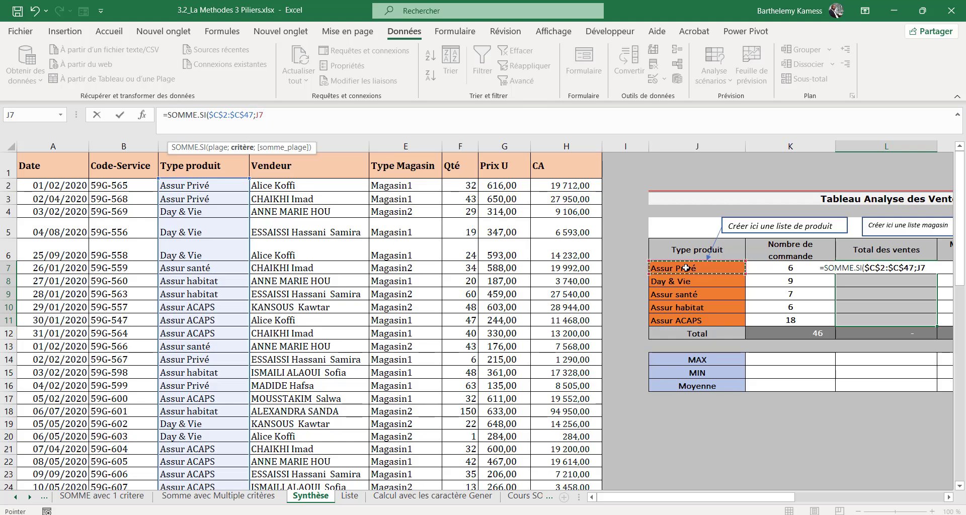
{"action": "key", "text": "F8"}
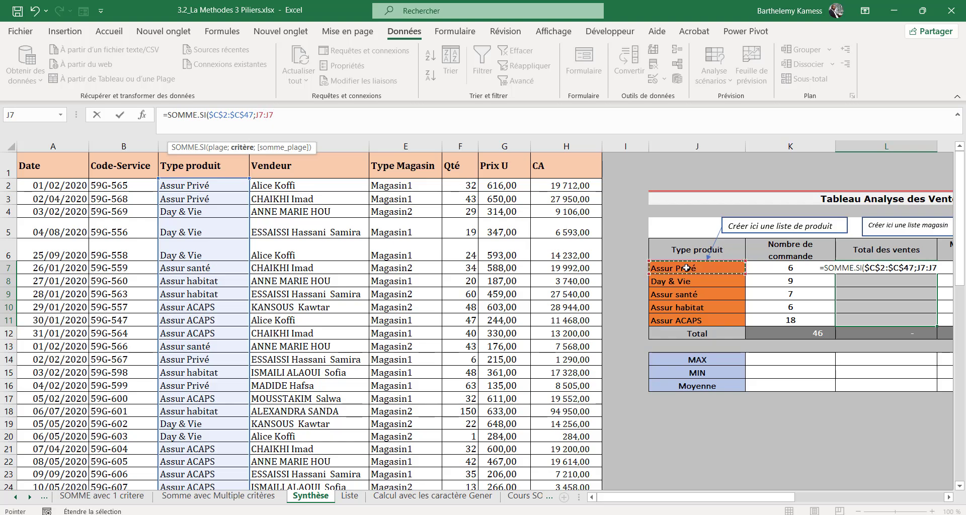
{"action": "key", "text": "BackSpace"}
{"action": "key", "text": "BackSpace"}
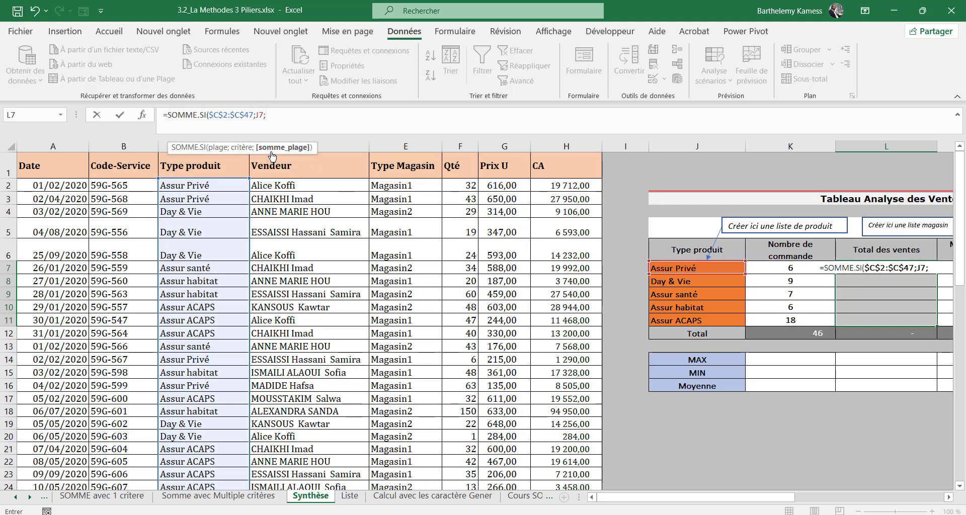
{"action": "type", "text": ";"}
{"action": "left_click_drag", "start_coordinate": [570, 184], "coordinate": [580, 439]}
{"action": "type", "text": ")"}
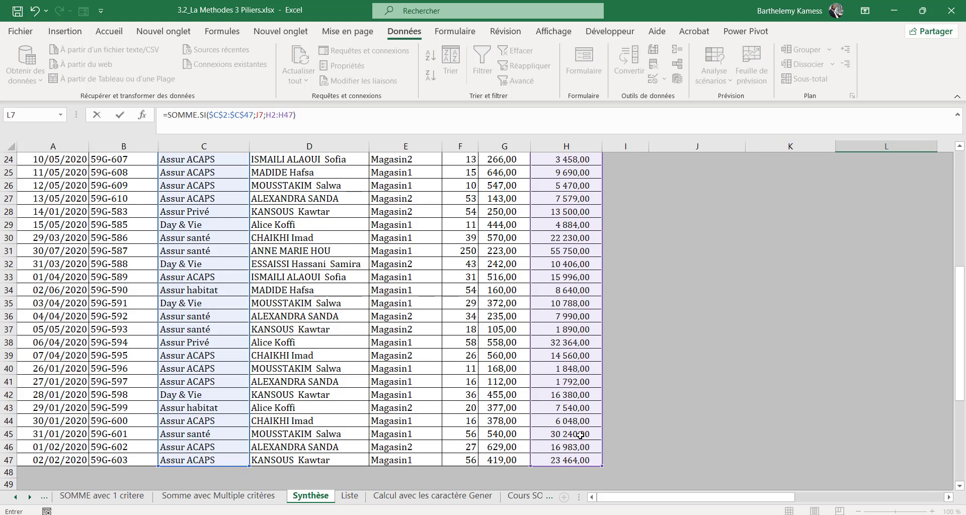
{"action": "key", "text": "Return"}
- Enter the L7 SOMME.SI formula into the whole range L7:L11 at once
{"action": "scroll", "coordinate": [885, 231], "scroll_direction": "up", "scroll_amount": 1}
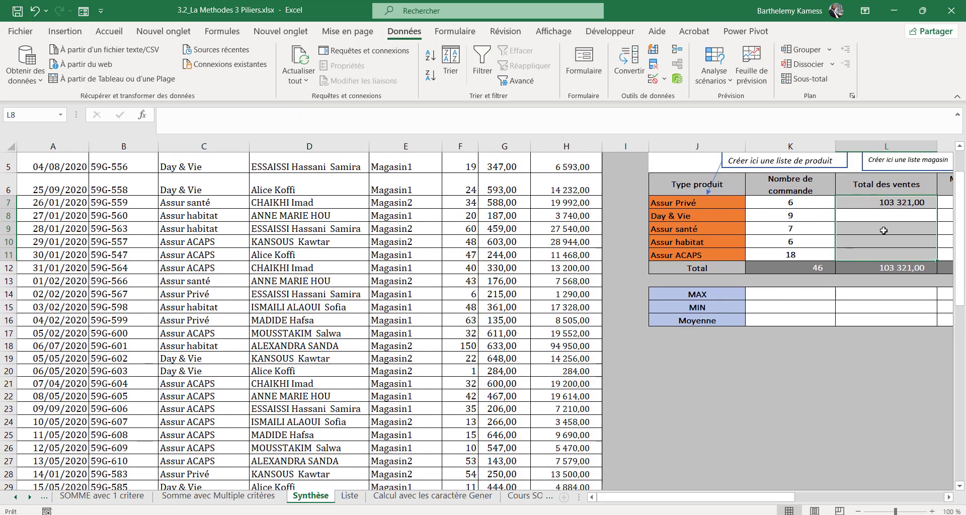
{"action": "left_click", "coordinate": [889, 204]}
{"action": "left_click_drag", "start_coordinate": [886, 201], "coordinate": [874, 251]}
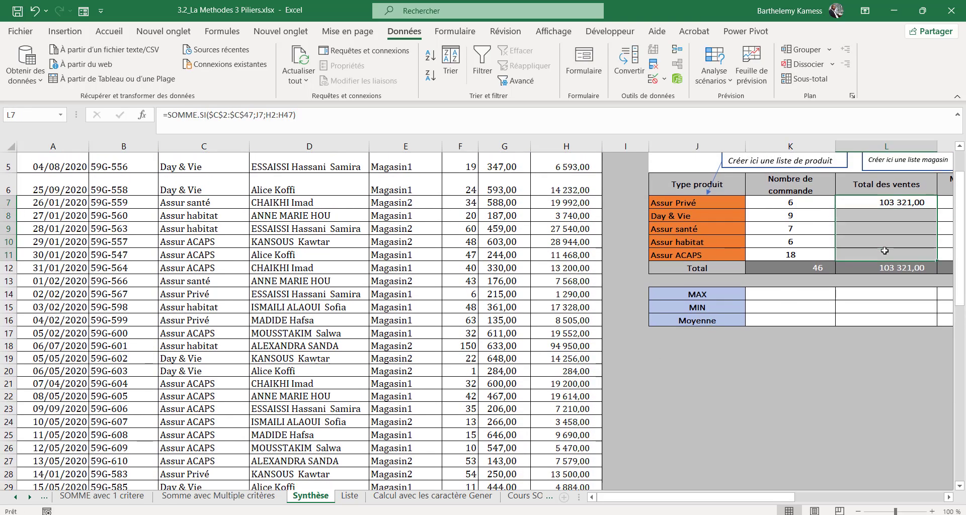
{"action": "key", "text": "F2"}
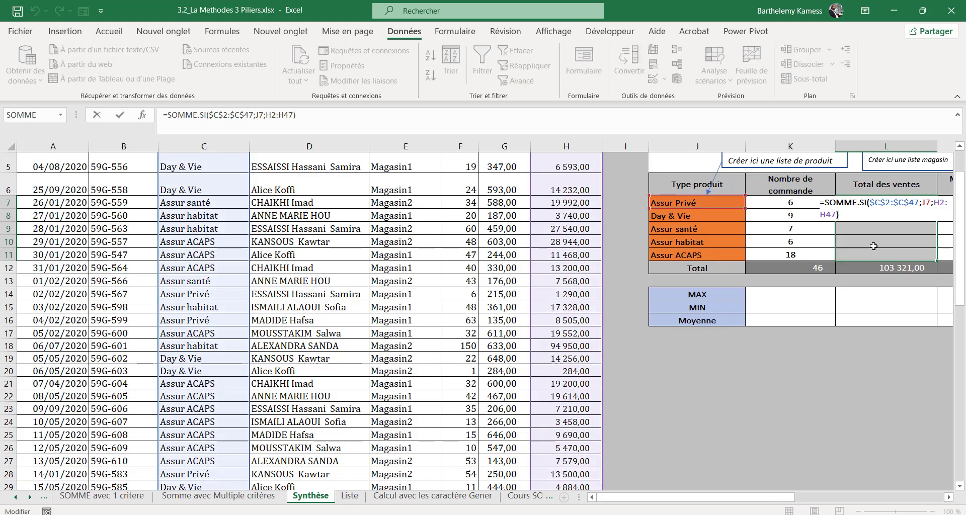
{"action": "key", "text": "ctrl+Return"}
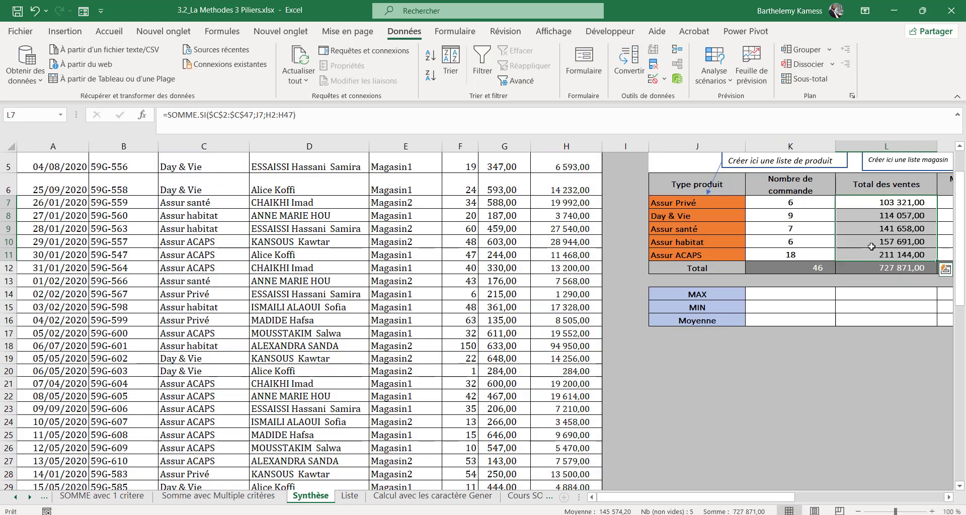
{"action": "left_click", "coordinate": [949, 499]}
{"action": "left_click", "coordinate": [948, 499]}
{"action": "left_click", "coordinate": [948, 498]}
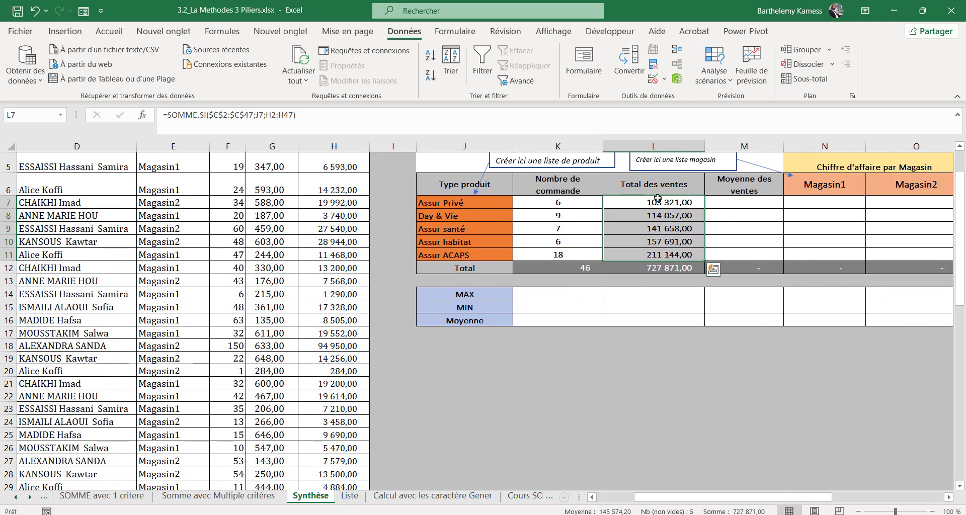
{"action": "left_click", "coordinate": [726, 212]}
{"action": "left_click", "coordinate": [727, 203]}
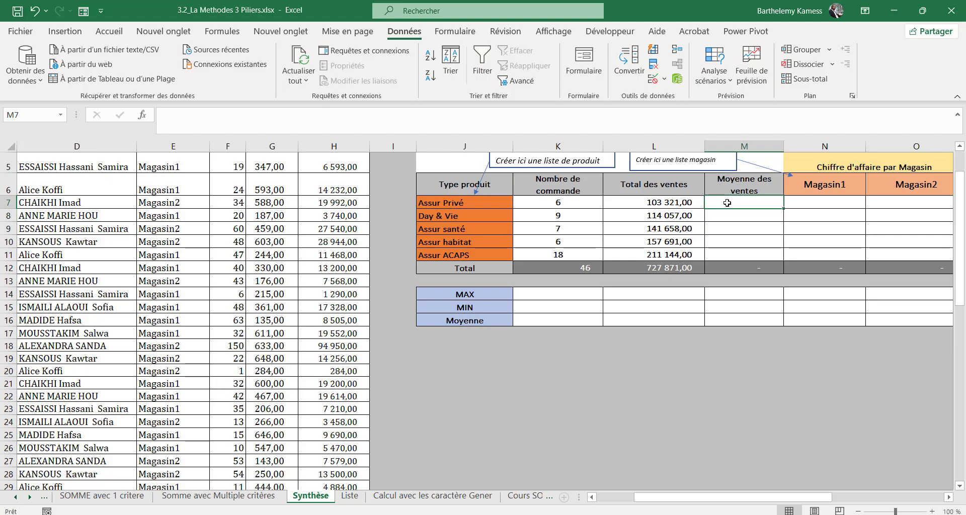
{"action": "type", "text": "=moy"}
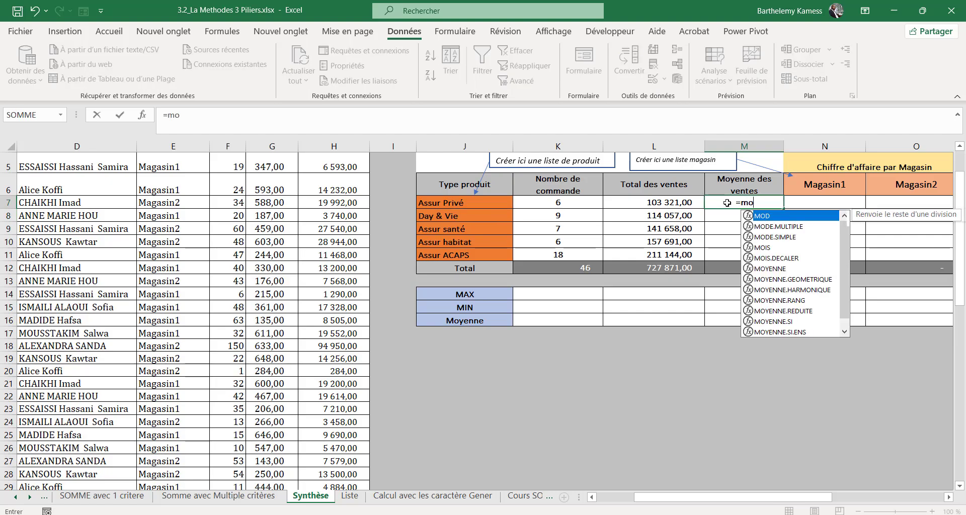
{"action": "key", "text": "Down"}
{"action": "key", "text": "Down"}
{"action": "key", "text": "Down"}
{"action": "key", "text": "Down"}
{"action": "key", "text": "Down"}
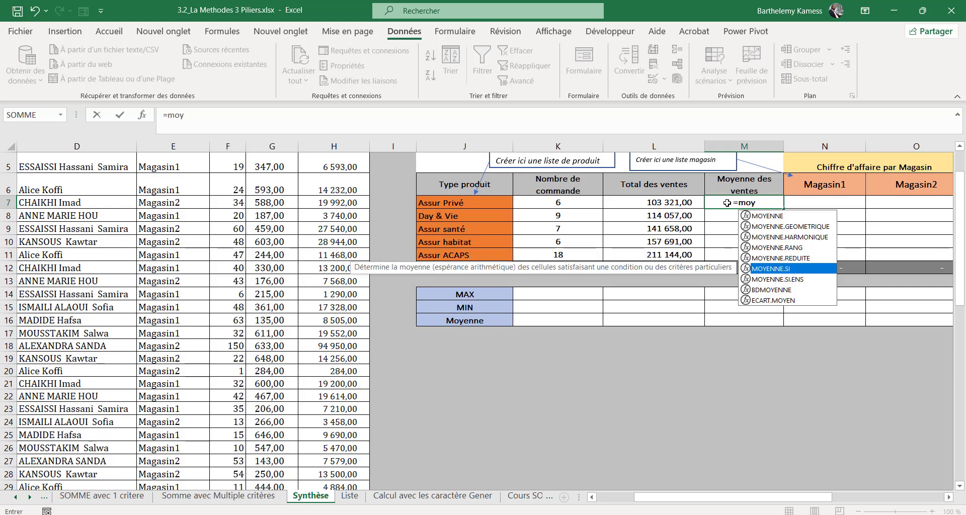
{"action": "key", "text": "Tab"}
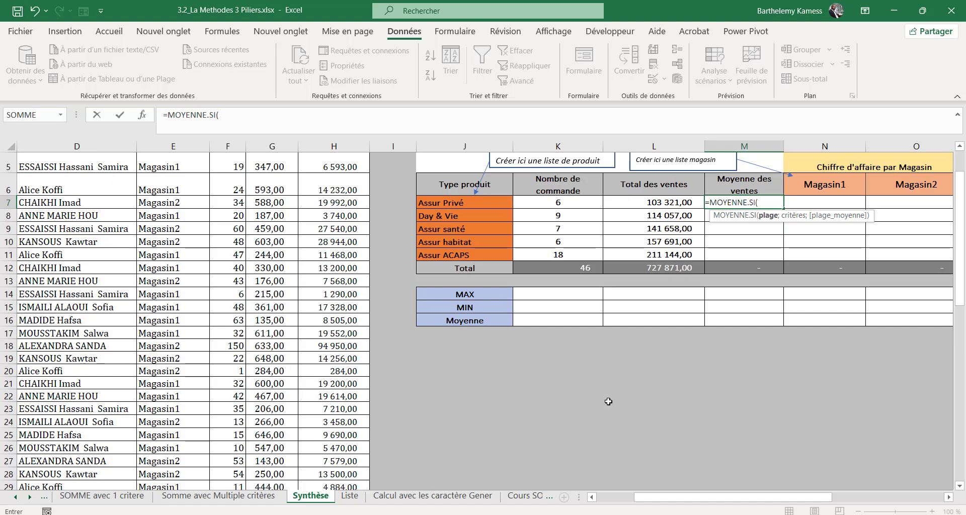
{"action": "key", "text": "Escape"}
- Copy the SOMME.SI formula from L7 into M7 under Moyenne des ventes and set its criterion to J7
{"action": "left_click", "coordinate": [649, 203]}
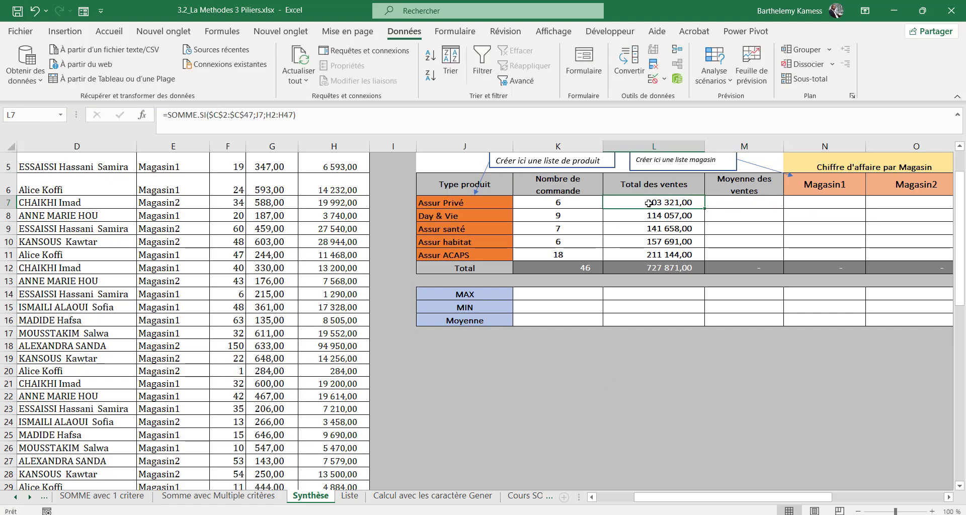
{"action": "key", "text": "ctrl+c"}
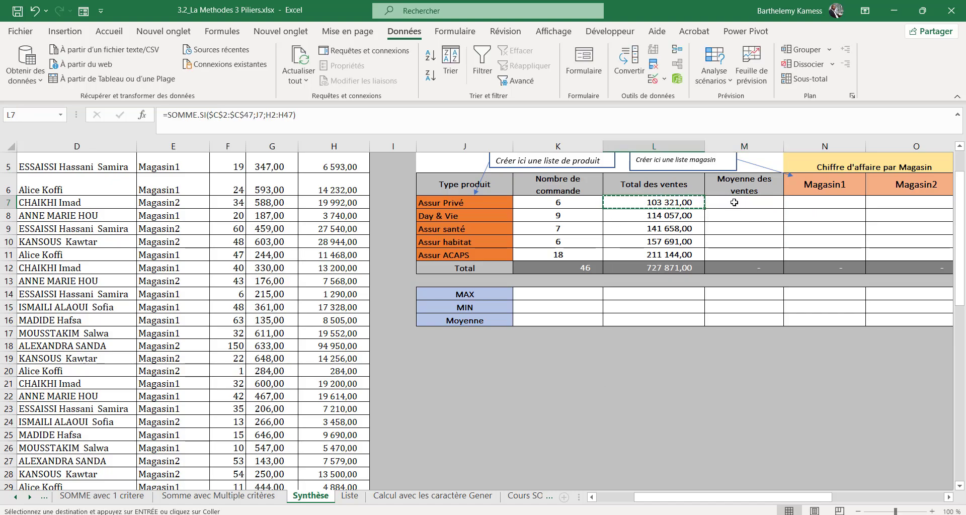
{"action": "left_click", "coordinate": [734, 203]}
{"action": "key", "text": "ctrl+v"}
{"action": "double_click", "coordinate": [735, 202]}
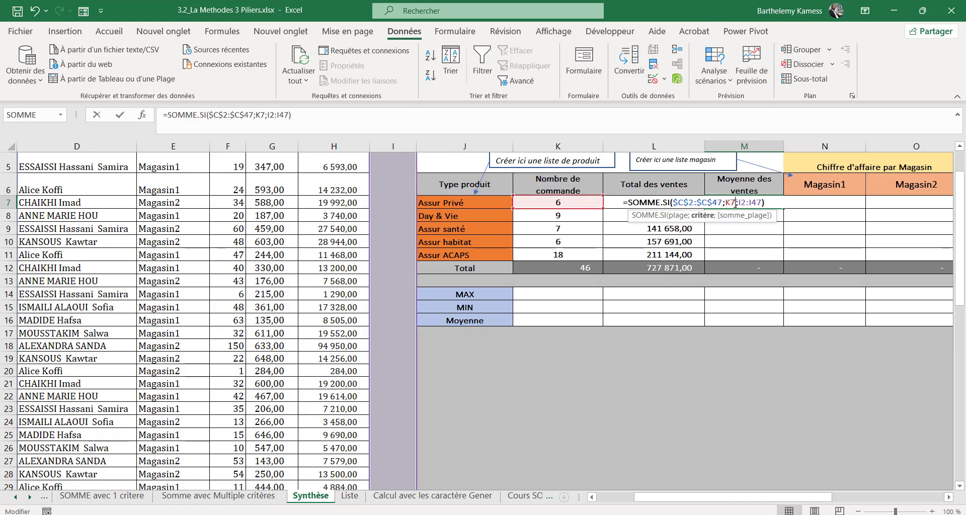
{"action": "left_click", "coordinate": [485, 202]}
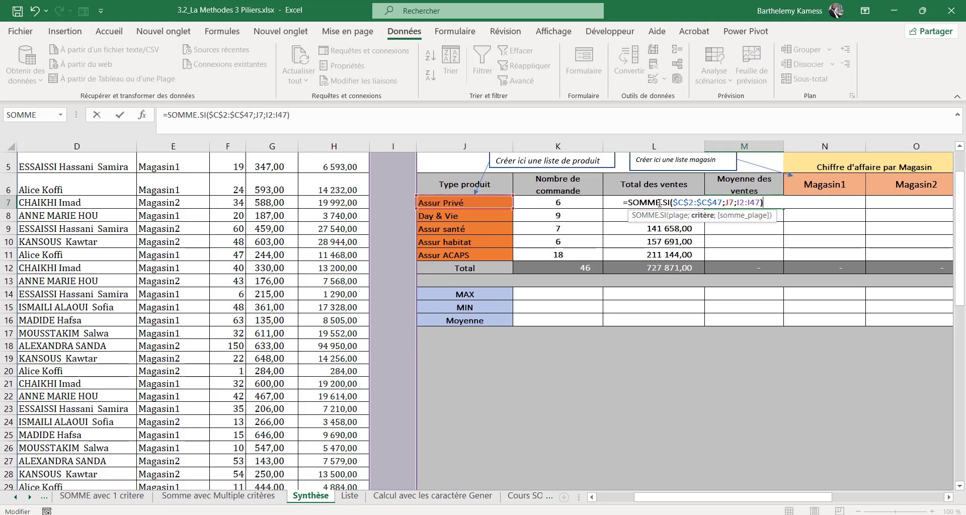
- Replace the SOMME.SI function in the M7 formula with MOYENNE.SI, keeping its arguments
{"action": "left_click_drag", "start_coordinate": [670, 201], "coordinate": [630, 198]}
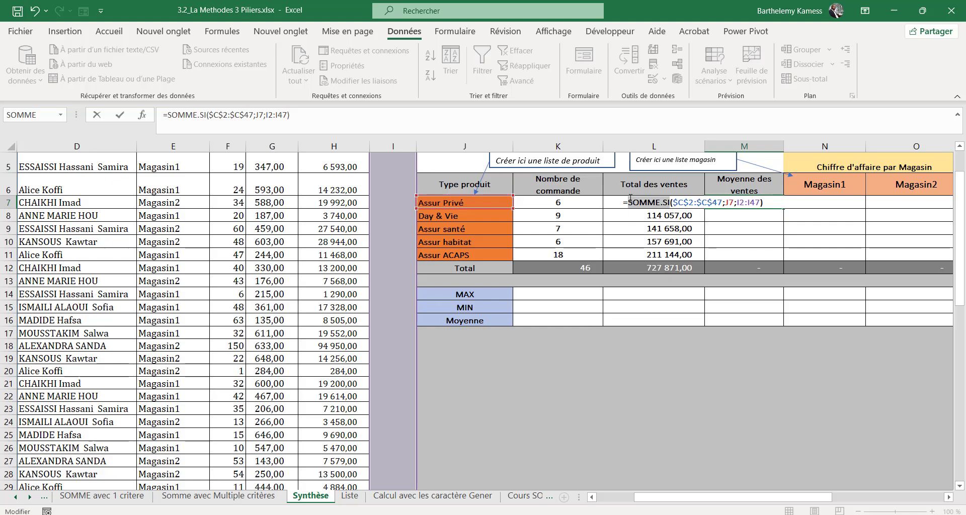
{"action": "type", "text": "moy"}
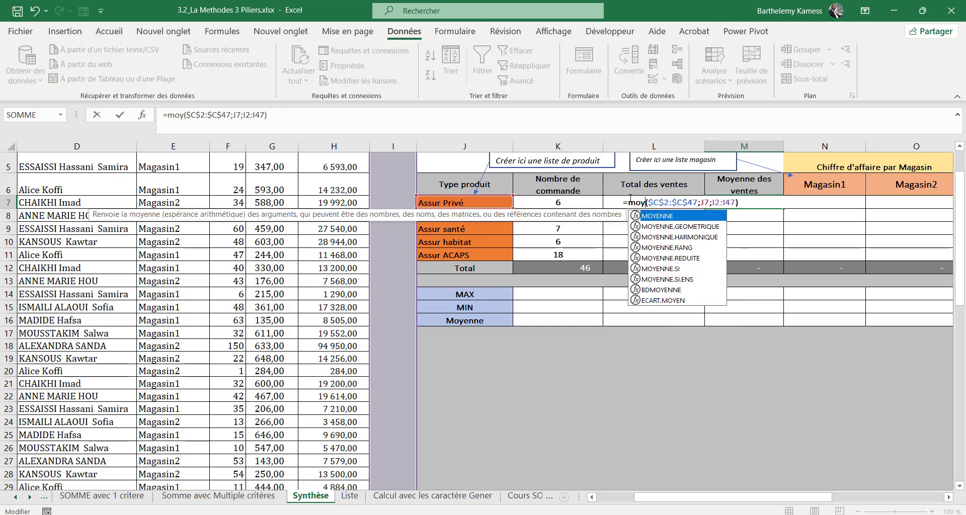
{"action": "key", "text": "Down"}
{"action": "key", "text": "Down"}
{"action": "key", "text": "Down"}
{"action": "key", "text": "Down"}
{"action": "key", "text": "Down"}
{"action": "key", "text": "Tab"}
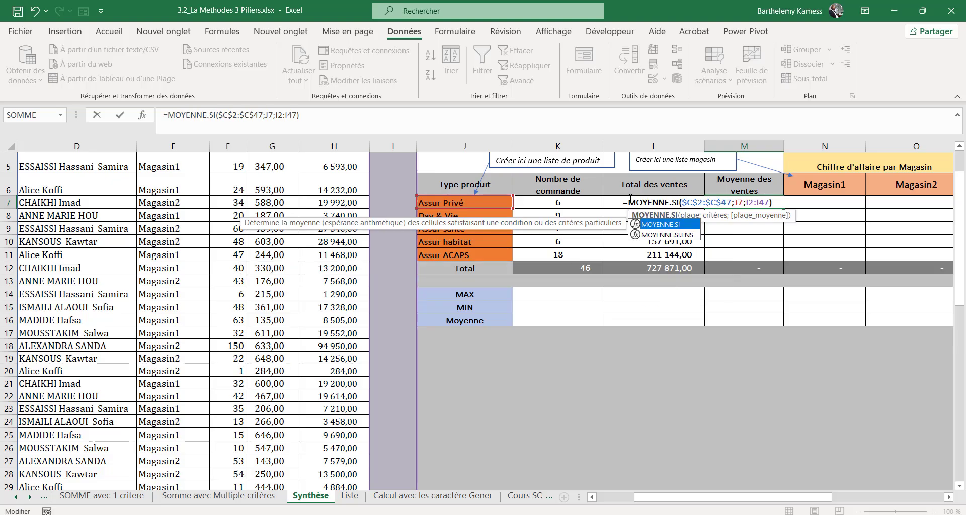
{"action": "key", "text": "Return"}
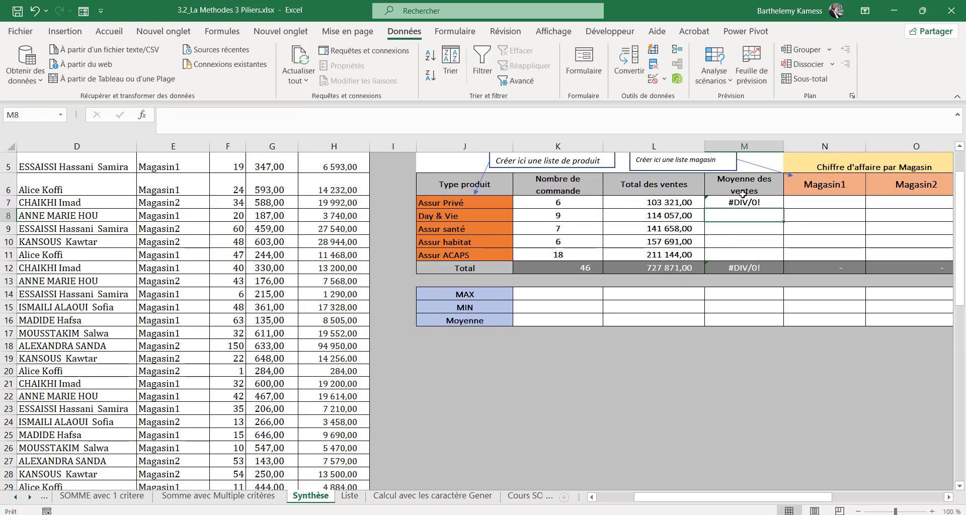
- Change the average range of the M7 MOYENNE.SI formula to the CA column H2:H47
{"action": "left_click", "coordinate": [743, 199]}
{"action": "double_click", "coordinate": [738, 203]}
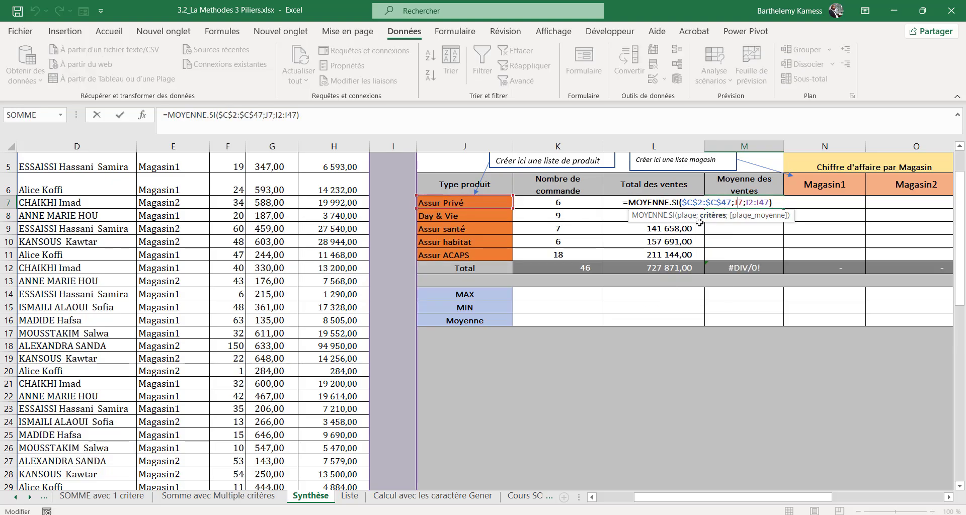
{"action": "scroll", "coordinate": [357, 209], "scroll_direction": "up", "scroll_amount": 1}
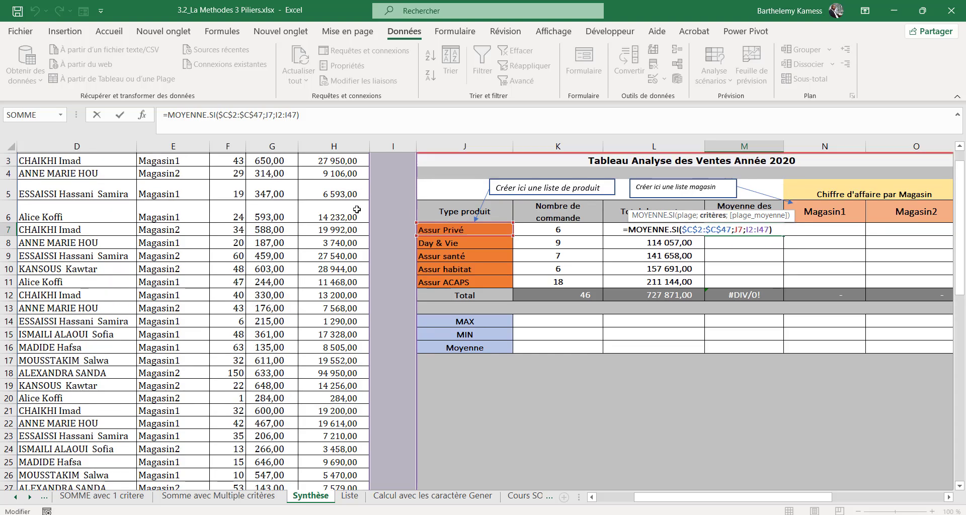
{"action": "scroll", "coordinate": [357, 209], "scroll_direction": "up", "scroll_amount": 1}
{"action": "left_click_drag", "start_coordinate": [371, 209], "coordinate": [341, 209]}
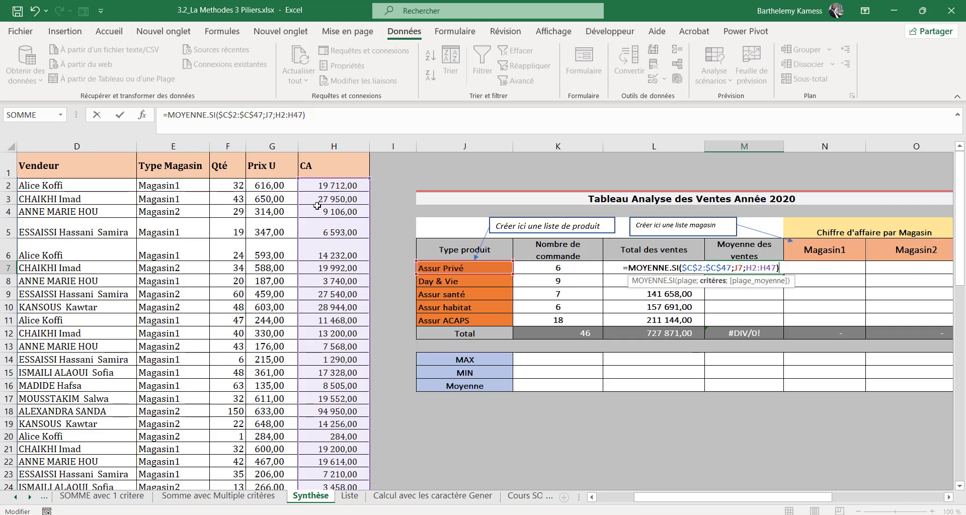
{"action": "left_click_drag", "start_coordinate": [647, 497], "coordinate": [614, 495]}
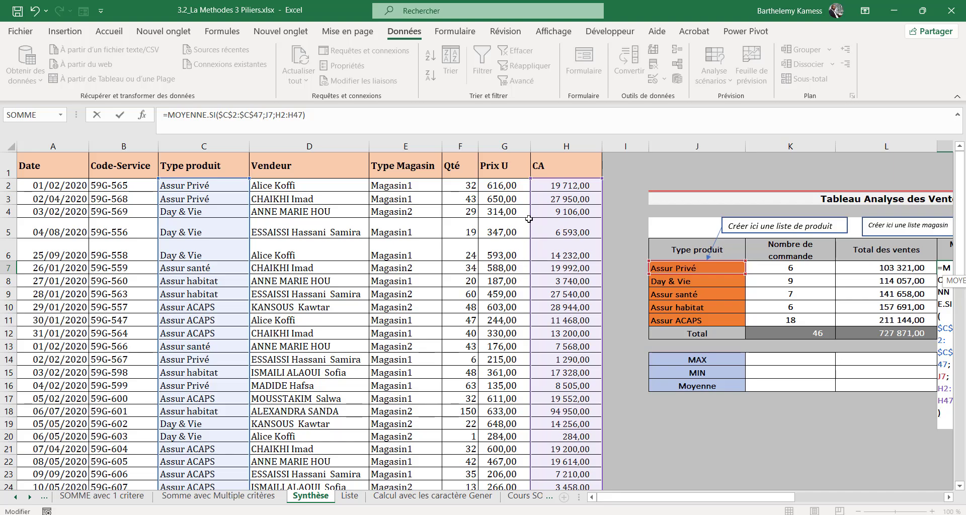
{"action": "key", "text": "Return"}
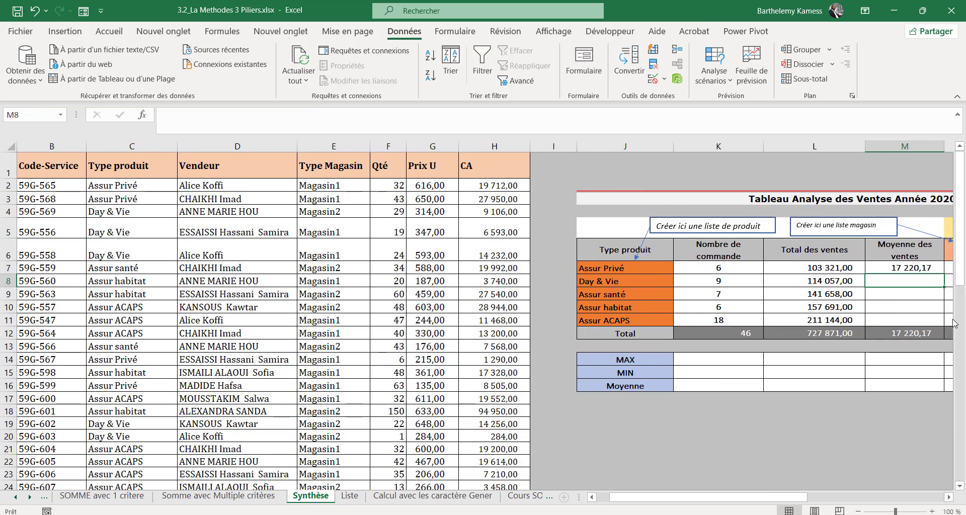
- Select cell M7 containing the MOYENNE.SI formula under Moyenne des ventes
{"action": "left_click", "coordinate": [948, 498]}
{"action": "left_click", "coordinate": [948, 497]}
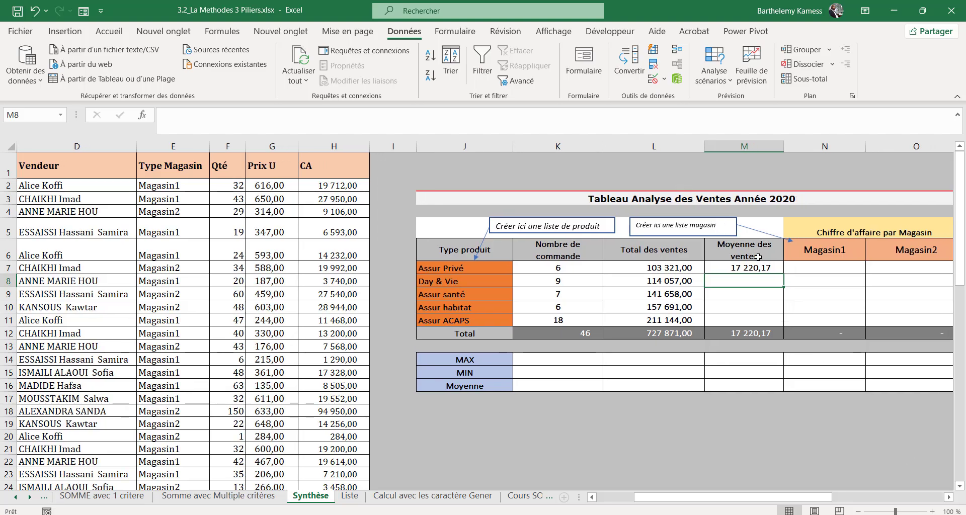
{"action": "left_click", "coordinate": [771, 269]}
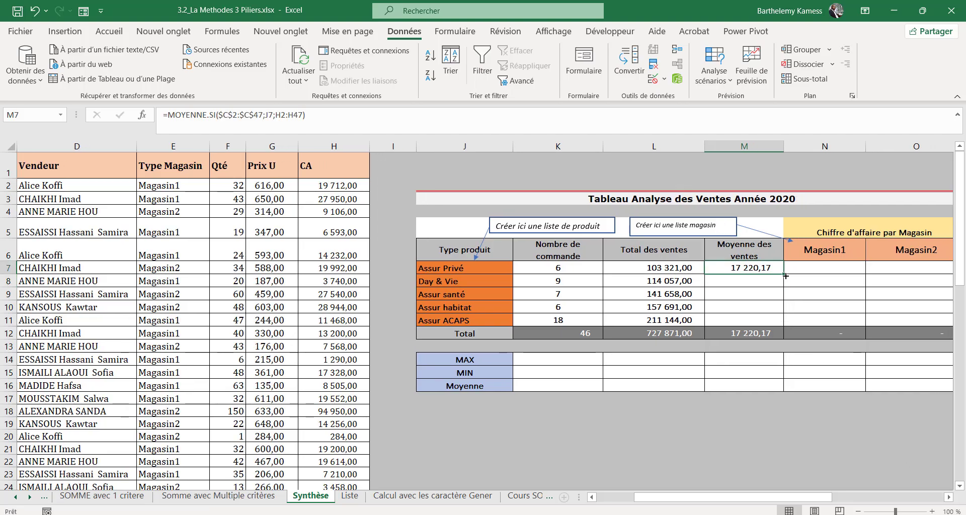